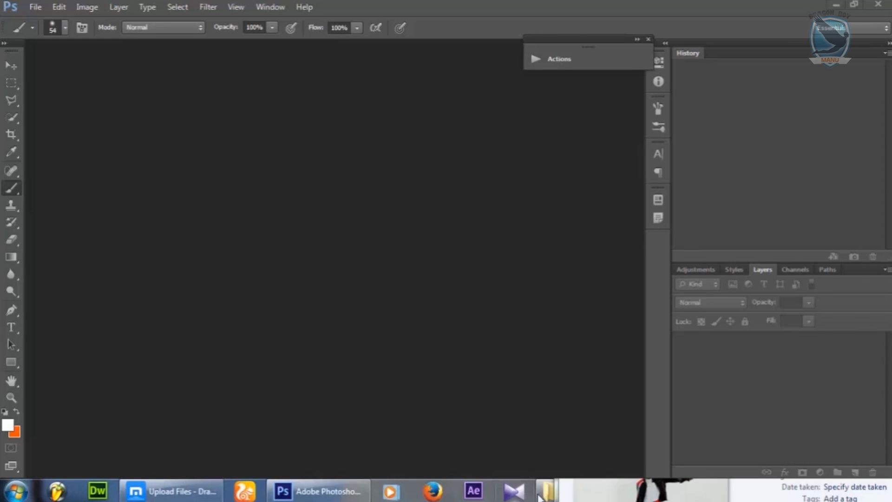
Restore the minimized frnds Explorer window from the taskbar
{"action": "left_click", "coordinate": [546, 494]}
Open 450-Hip-Hop-Dancing-Learn-to-Hip-Hop-Dance-Fast1.jpg from the frnds folder in Windows Photo Viewer
{"action": "left_click", "coordinate": [548, 493]}
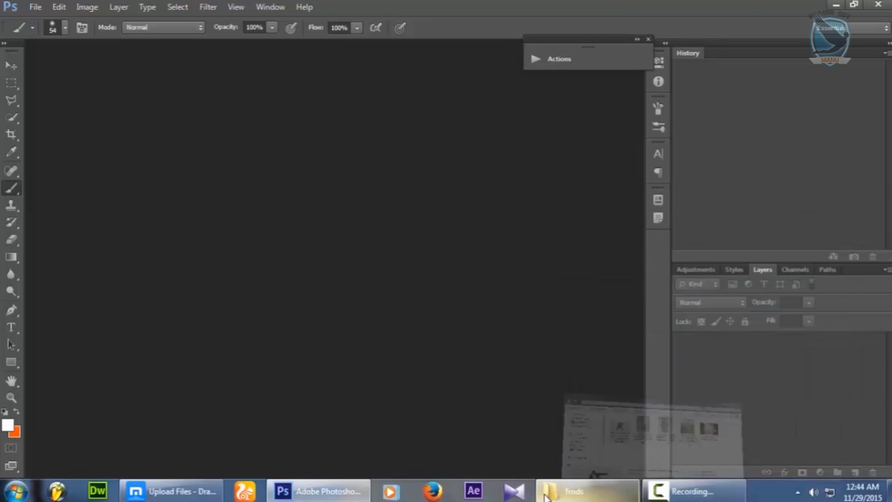
{"action": "left_click", "coordinate": [551, 492]}
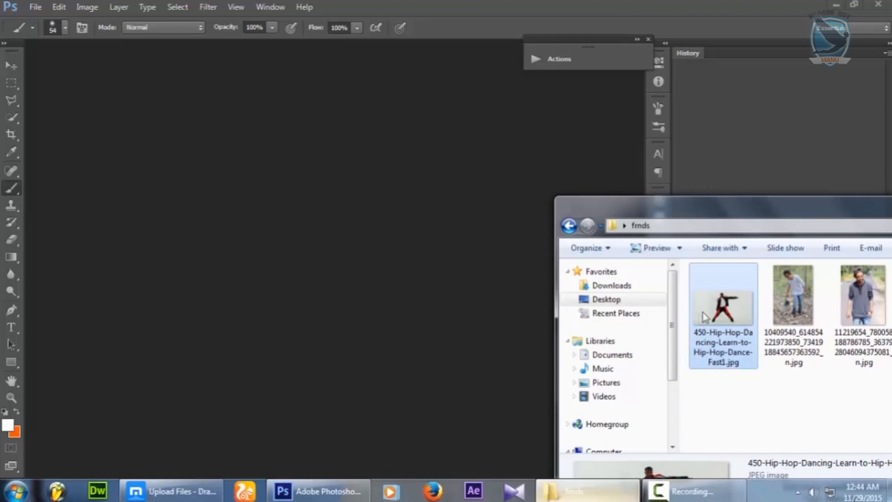
{"action": "double_click", "coordinate": [725, 311]}
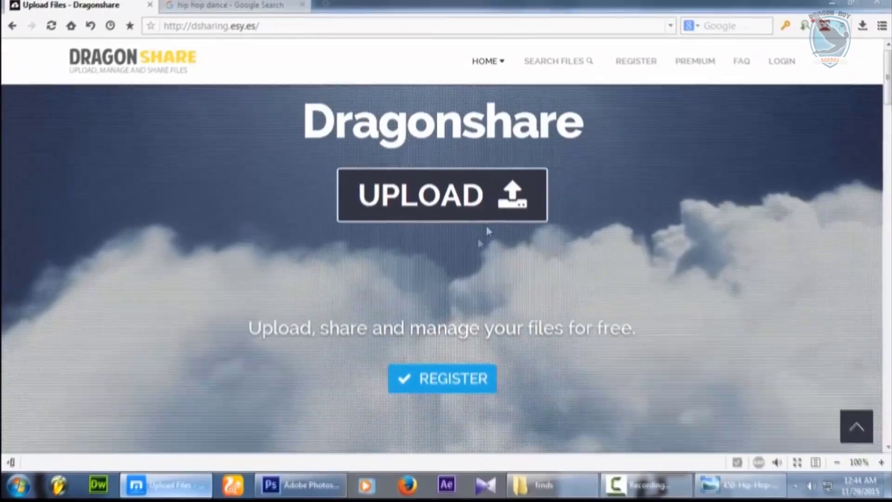
Preview the Howcast dancer image in the 'hip hop dance' Google Images results, then minimize Maxthon
{"action": "scroll", "coordinate": [124, 164], "scroll_direction": "down", "scroll_amount": 5}
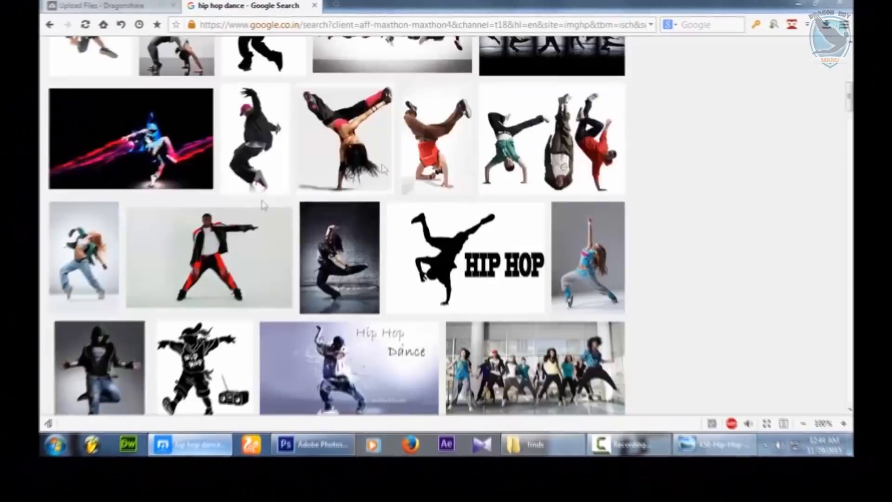
{"action": "scroll", "coordinate": [263, 205], "scroll_direction": "up", "scroll_amount": 15}
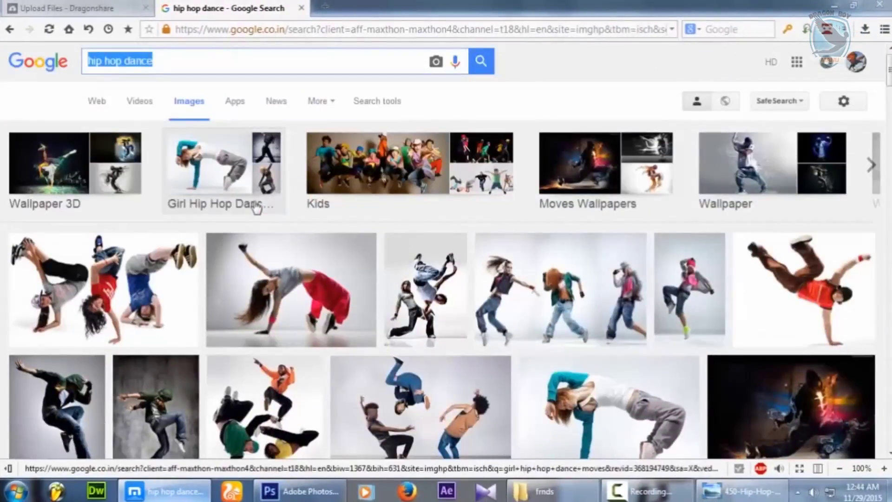
{"action": "triple_click", "coordinate": [163, 56]}
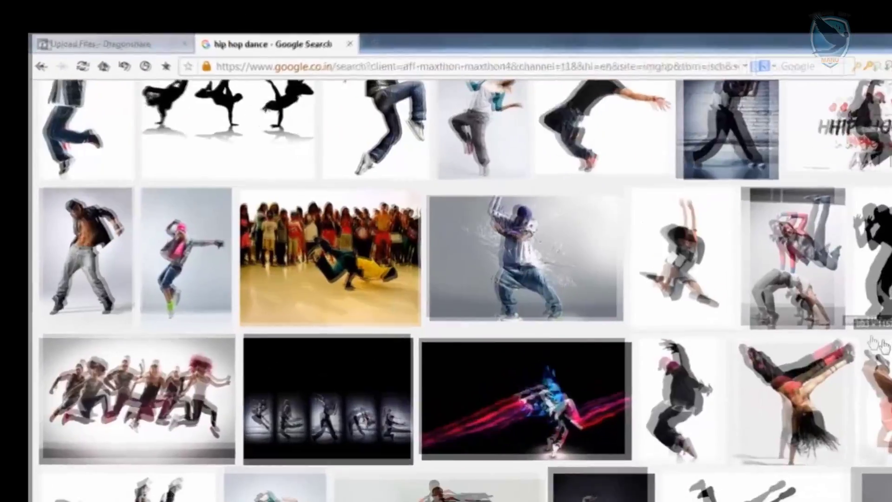
{"action": "scroll", "coordinate": [334, 275], "scroll_direction": "down", "scroll_amount": 5}
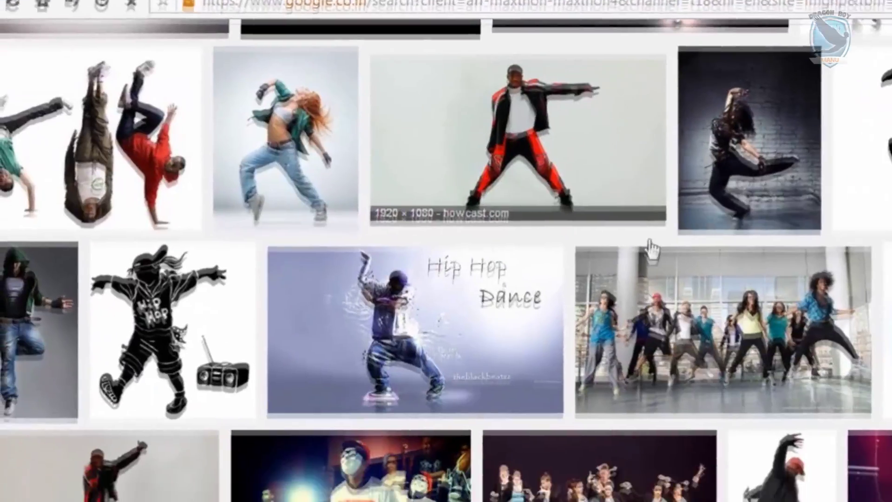
{"action": "left_click", "coordinate": [477, 175]}
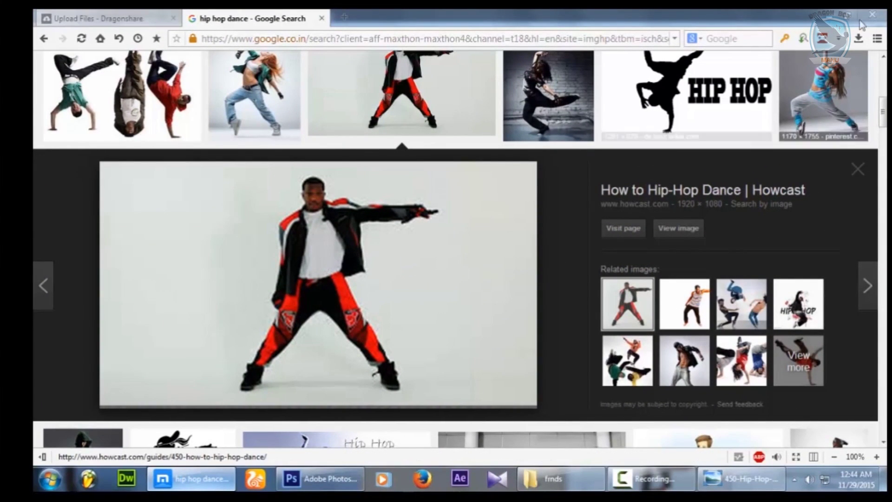
{"action": "left_click", "coordinate": [830, 16]}
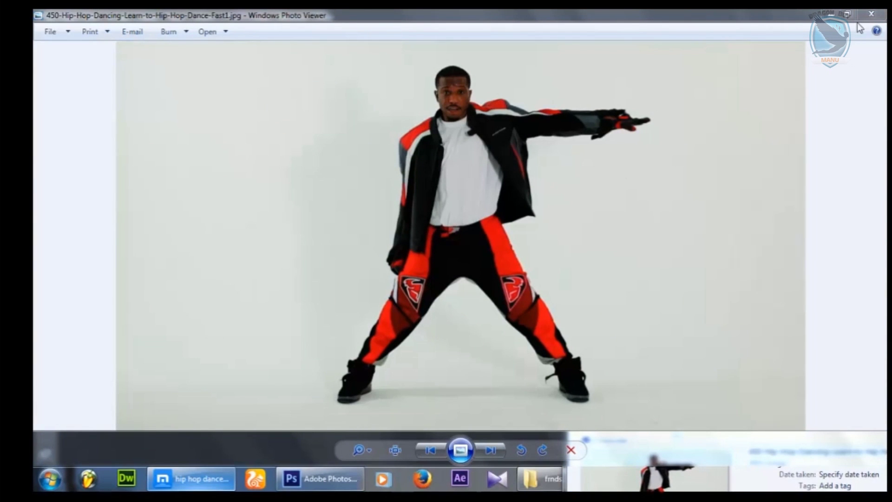
Close Photo Viewer and drag the dancer JPG into Photoshop as a new document
{"action": "left_click", "coordinate": [871, 15]}
{"action": "left_click_drag", "start_coordinate": [723, 319], "coordinate": [376, 253]}
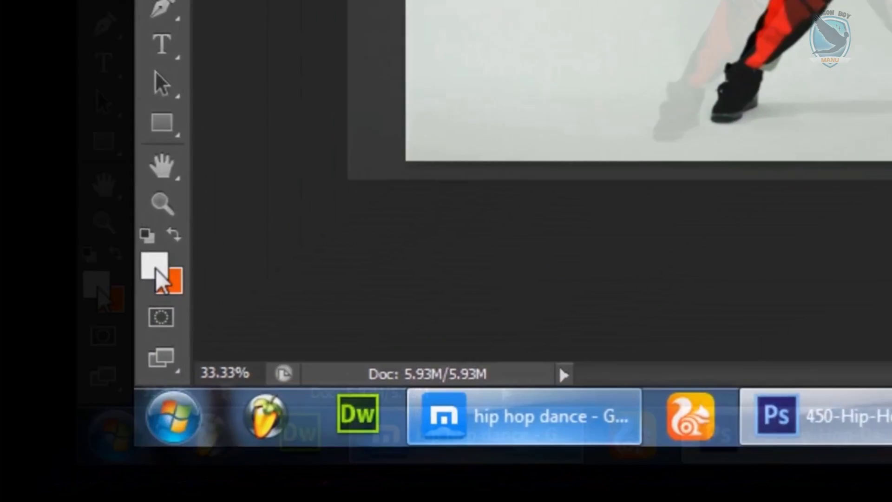
Set the foreground colour to white (ffffff) and switch to the Brush tool
{"action": "left_click", "coordinate": [42, 415]}
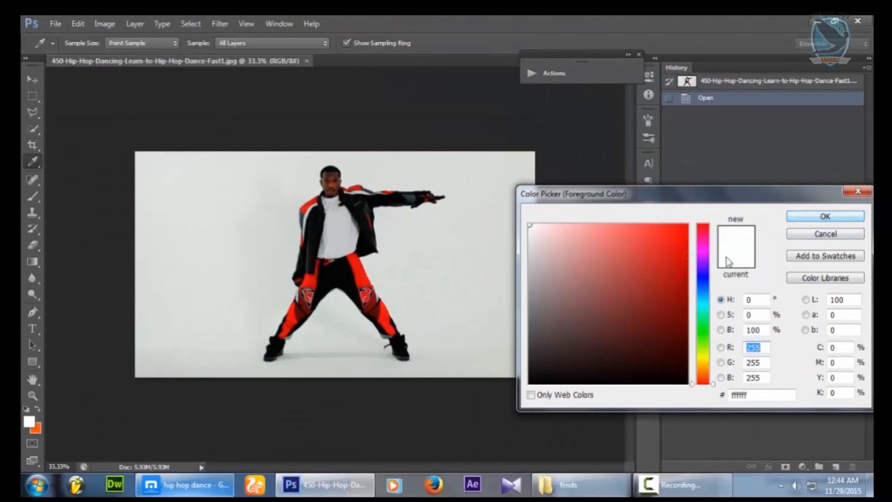
{"action": "left_click", "coordinate": [848, 216]}
{"action": "key", "text": "b"}
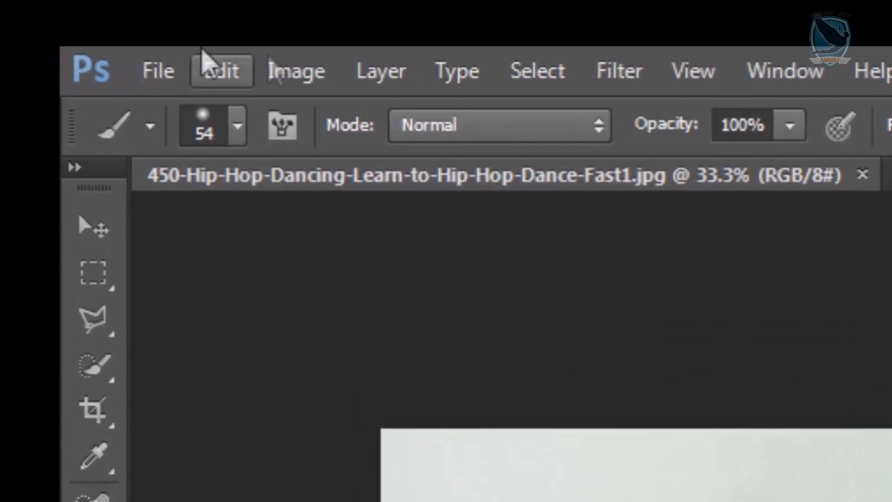
Add a new empty layer named 'brush' via Layer > New > Layer, then reselect Background
{"action": "left_click", "coordinate": [400, 75]}
{"action": "mouse_move", "coordinate": [446, 114]}
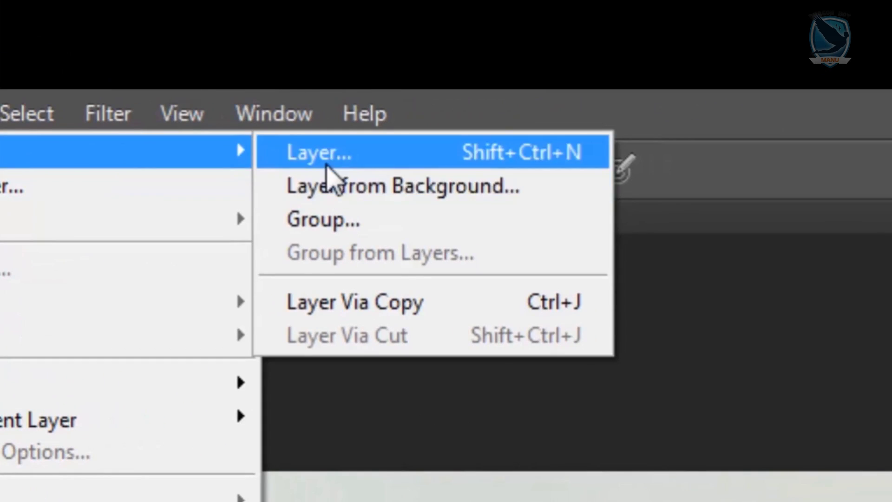
{"action": "left_click", "coordinate": [329, 166]}
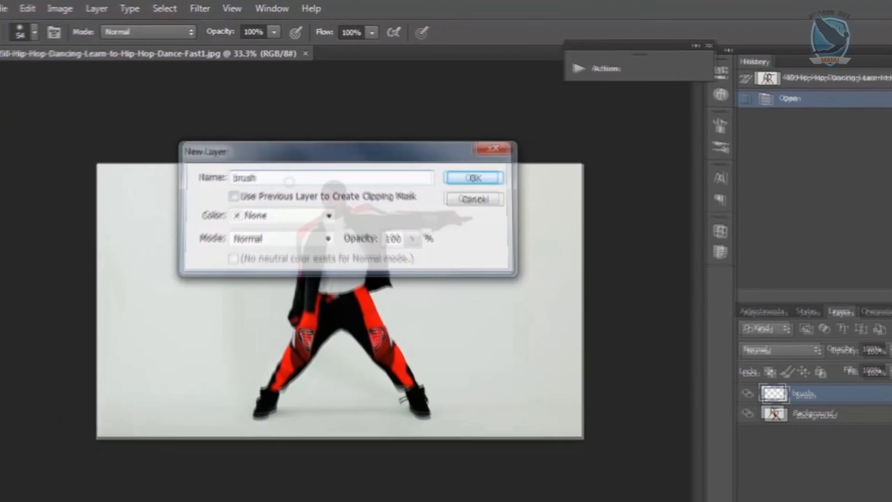
{"action": "key", "text": "Return"}
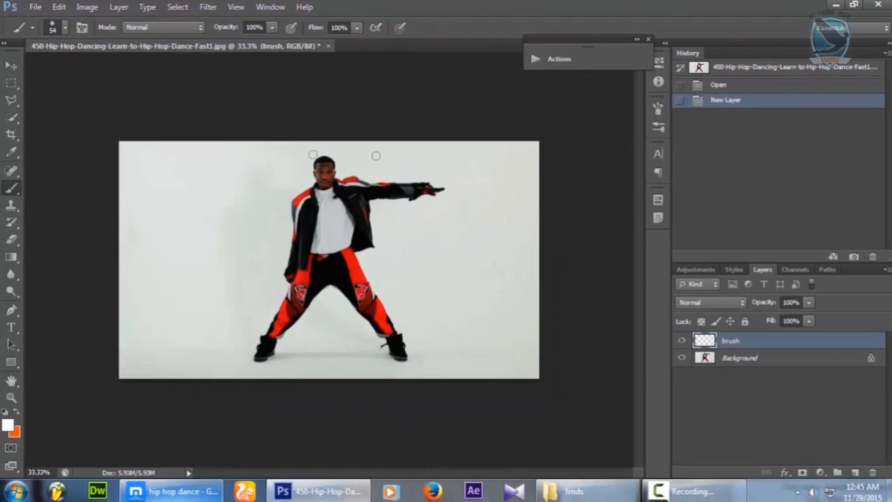
{"action": "left_click", "coordinate": [768, 362]}
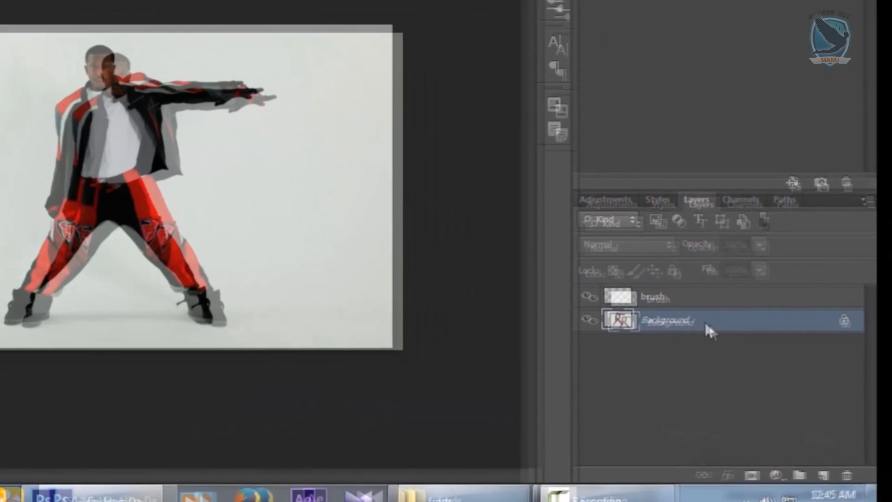
Duplicate the Background layer, delete the original, and select the brush layer
{"action": "right_click", "coordinate": [768, 362]}
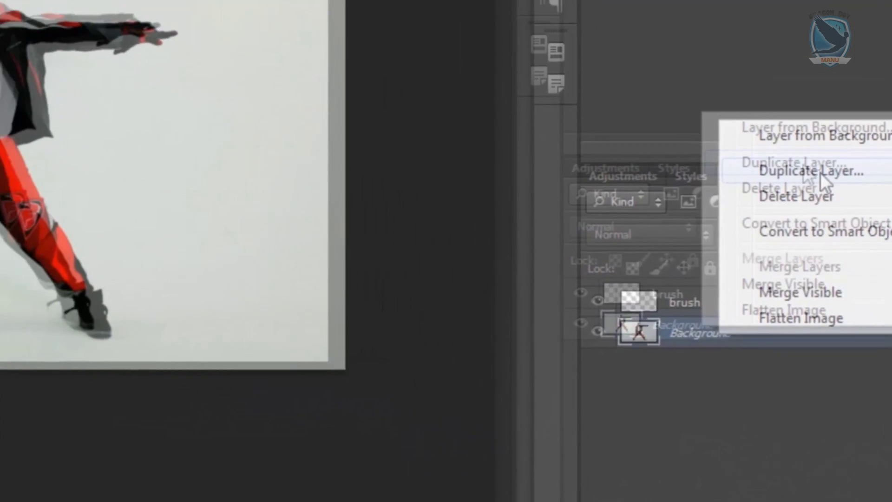
{"action": "left_click", "coordinate": [691, 113]}
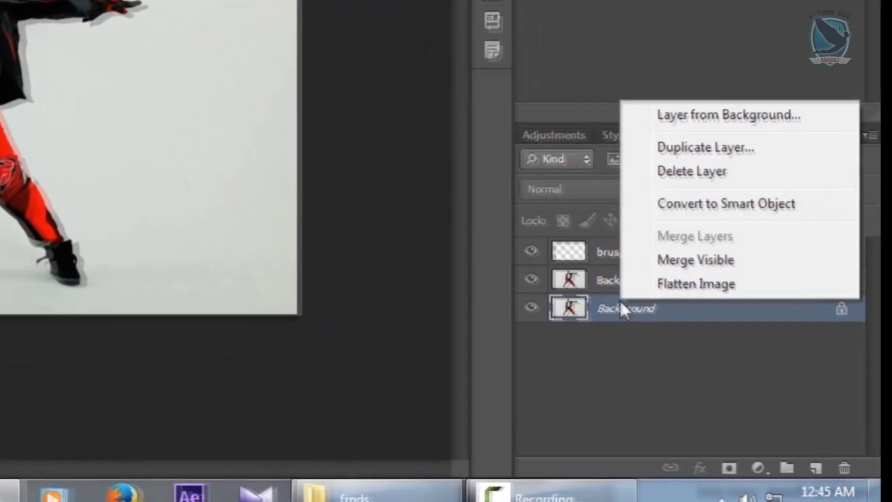
{"action": "left_click", "coordinate": [690, 138]}
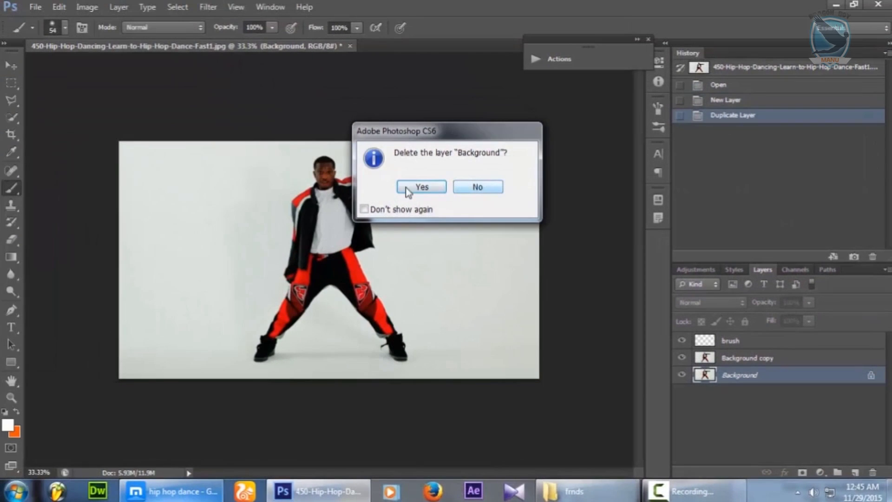
{"action": "left_click", "coordinate": [405, 187]}
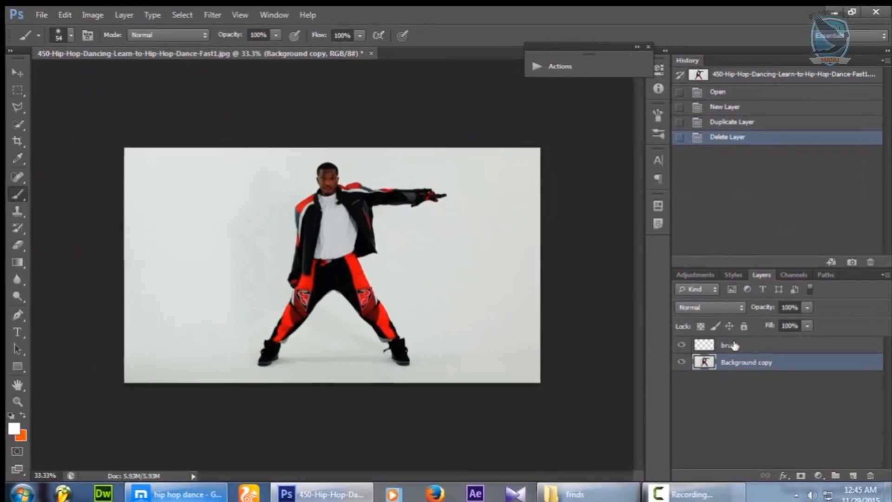
{"action": "left_click", "coordinate": [735, 343]}
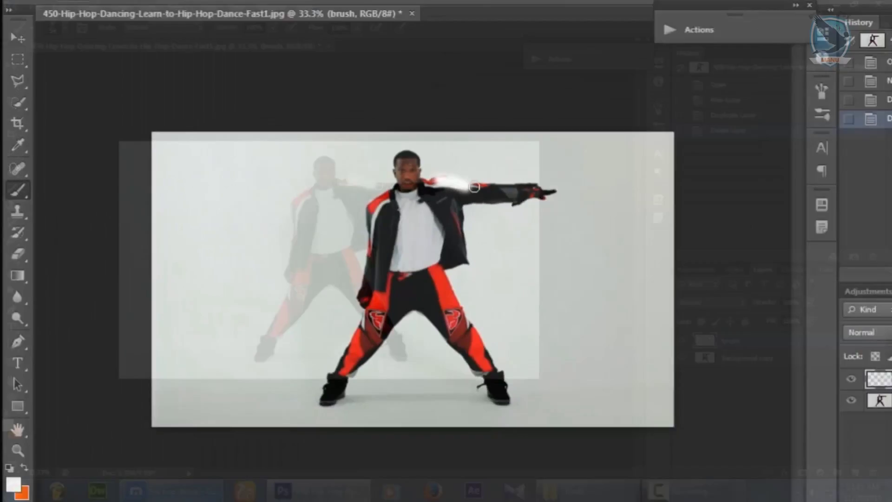
Paint a white stroke along the dancer's arm, side and leg on the brush layer
{"action": "left_click_drag", "start_coordinate": [349, 179], "coordinate": [419, 189]}
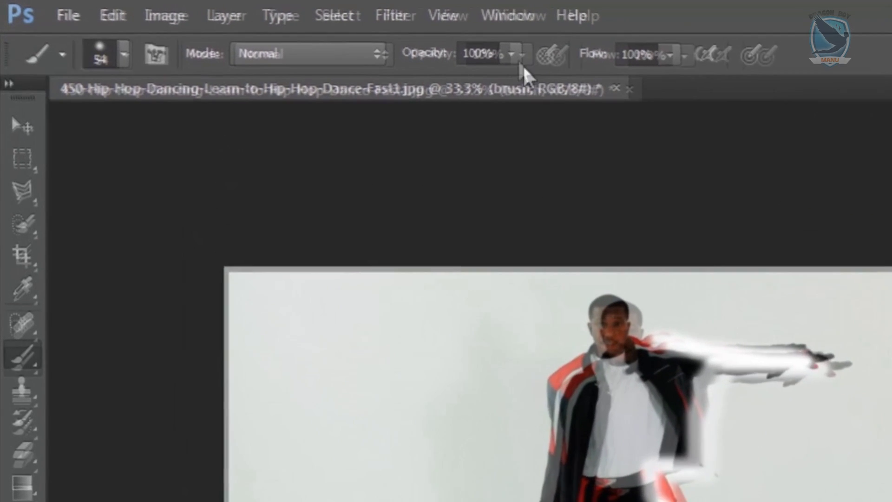
{"action": "left_click", "coordinate": [272, 27]}
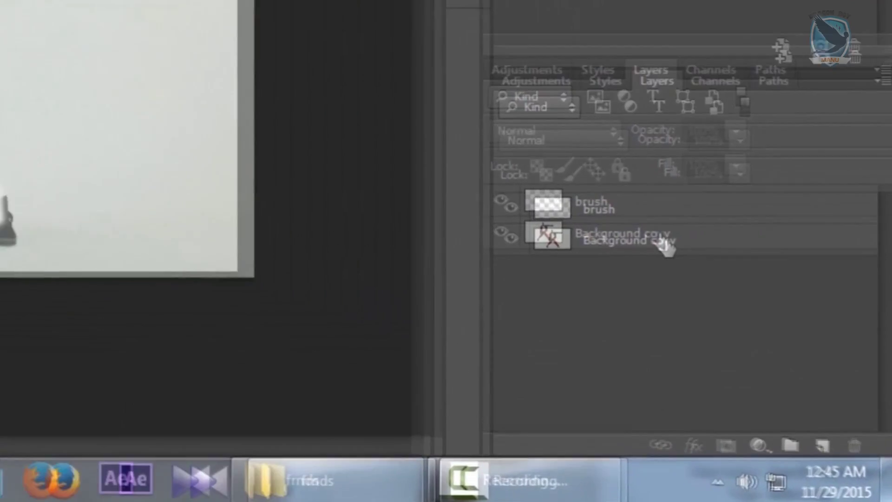
{"action": "left_click", "coordinate": [665, 246]}
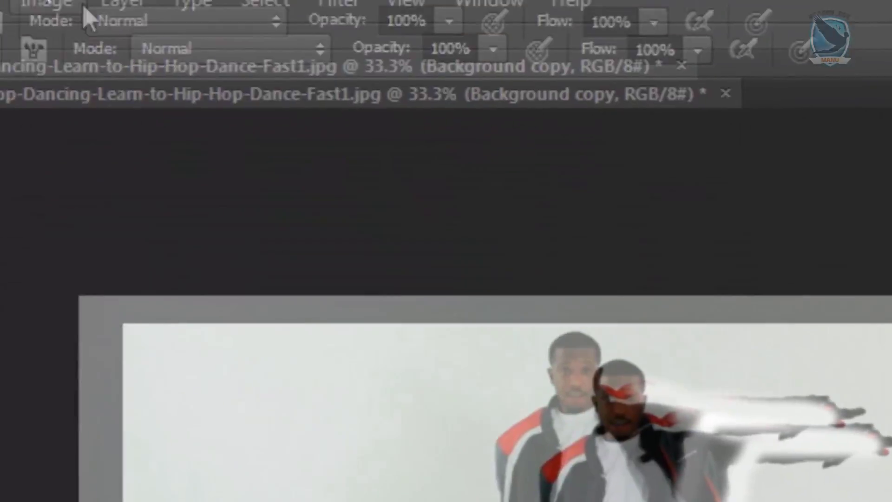
{"action": "left_click", "coordinate": [267, 140]}
{"action": "mouse_move", "coordinate": [319, 221]}
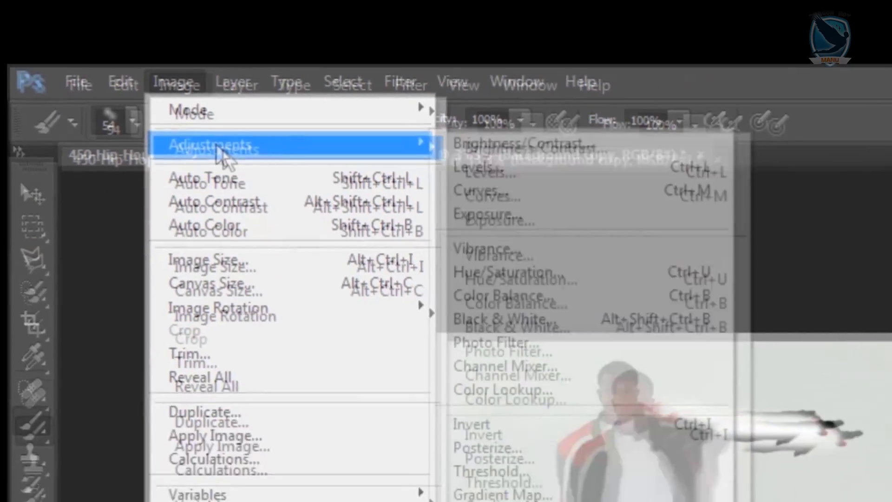
{"action": "mouse_move", "coordinate": [195, 111]}
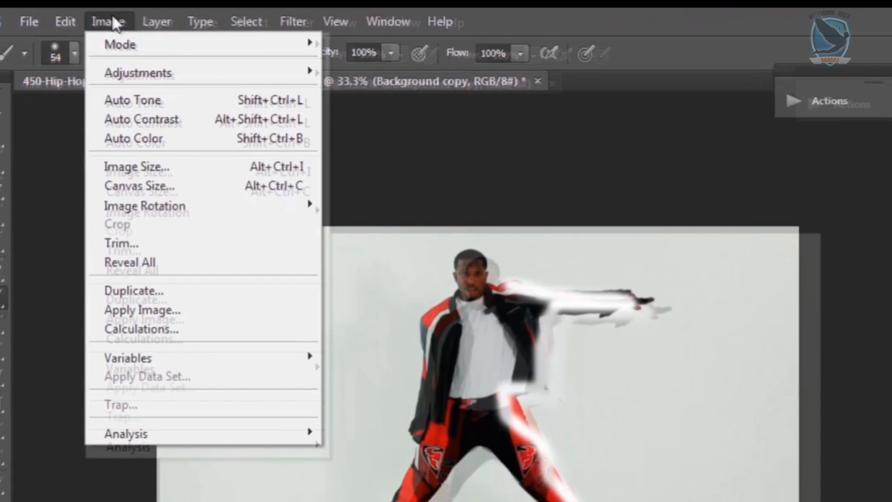
{"action": "key", "text": "Escape"}
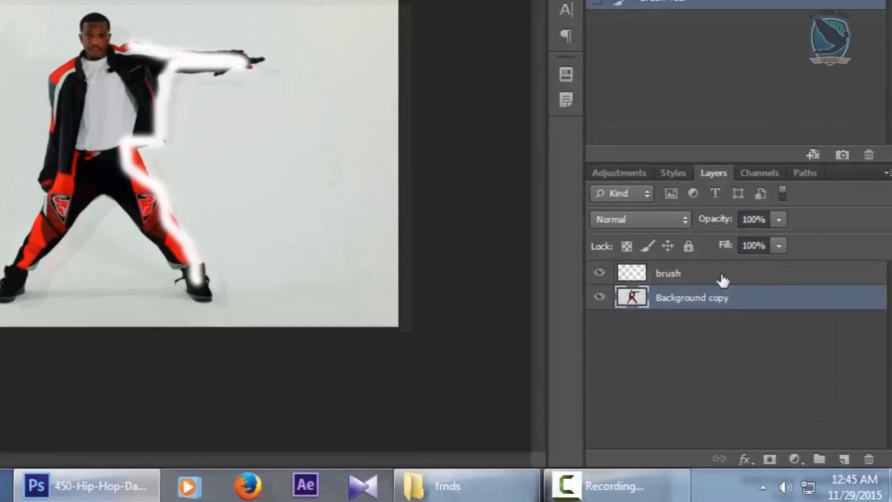
Load FireStorm_Brushes.abr from the 'my firestorm kill' folder and choose the soft 300 px brush
{"action": "left_click", "coordinate": [767, 342]}
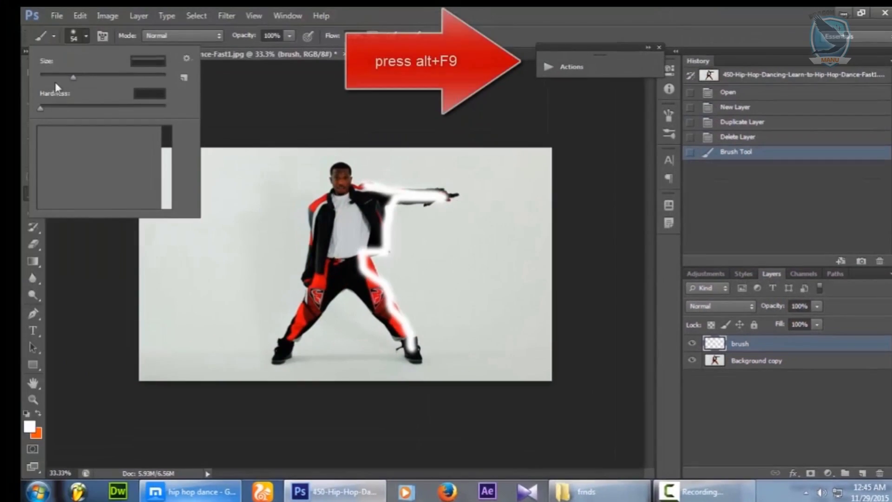
{"action": "scroll", "coordinate": [62, 138], "scroll_direction": "down", "scroll_amount": 2}
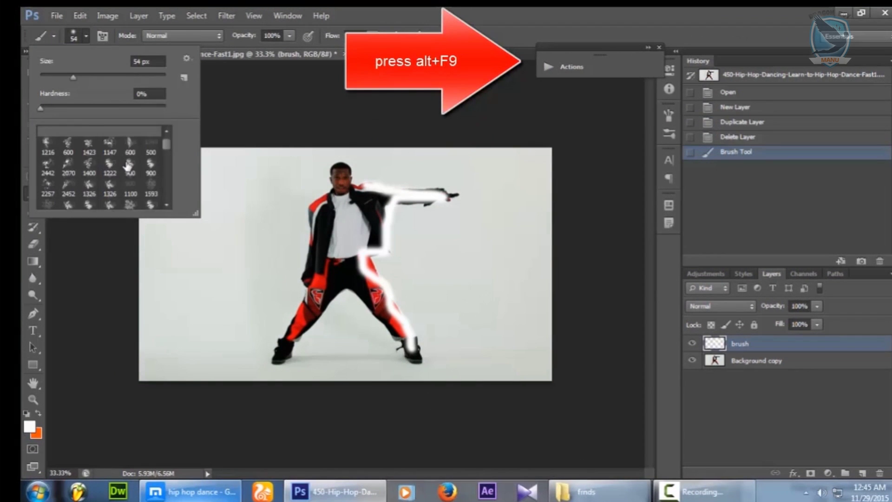
{"action": "scroll", "coordinate": [132, 139], "scroll_direction": "up", "scroll_amount": 2}
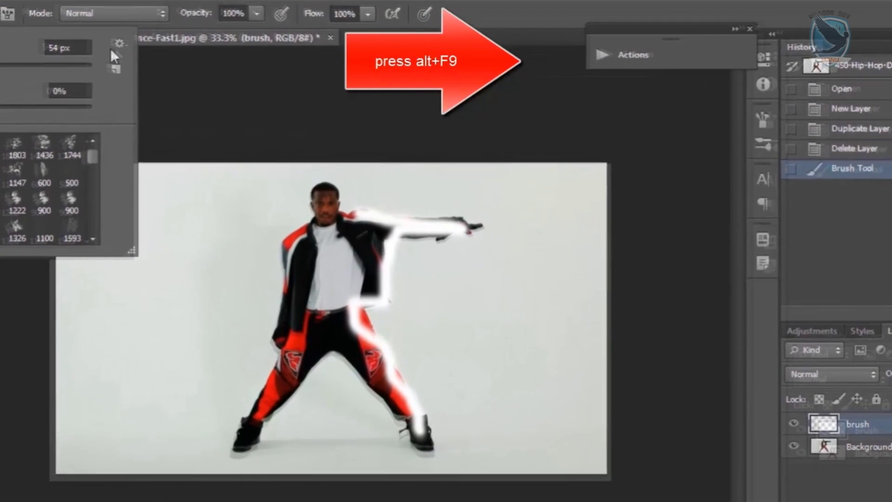
{"action": "left_click", "coordinate": [119, 44]}
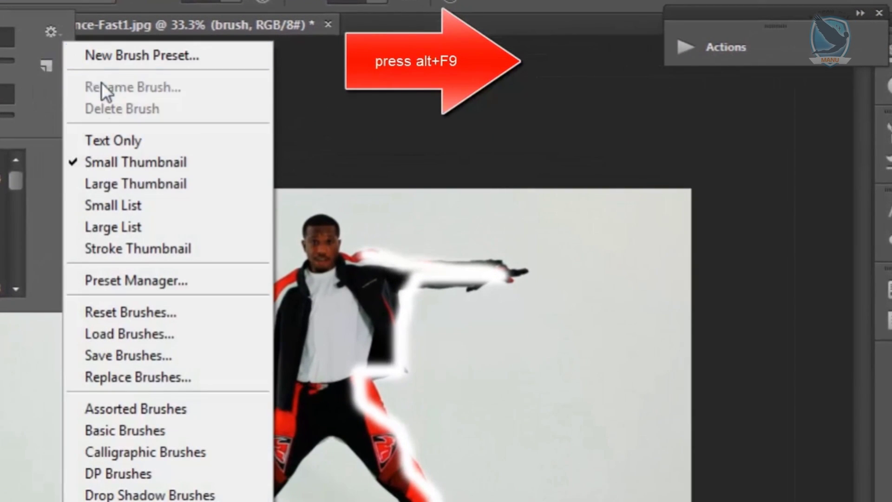
{"action": "left_click", "coordinate": [146, 339]}
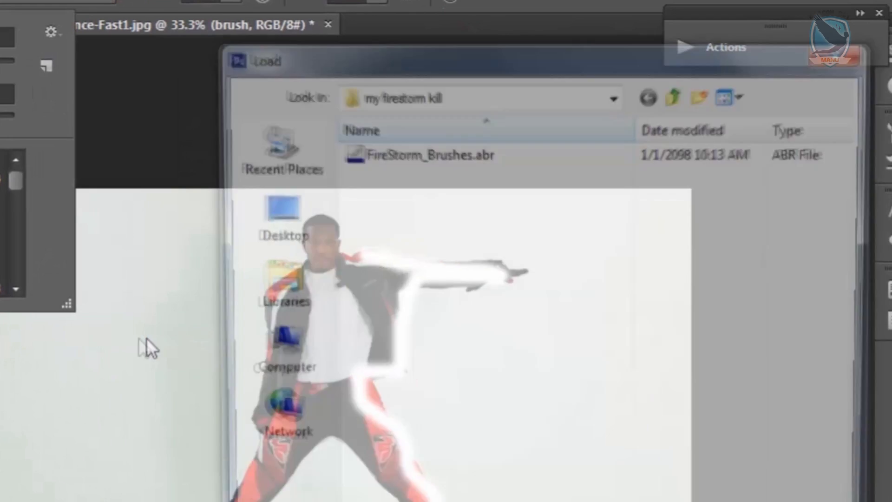
{"action": "left_click", "coordinate": [678, 92]}
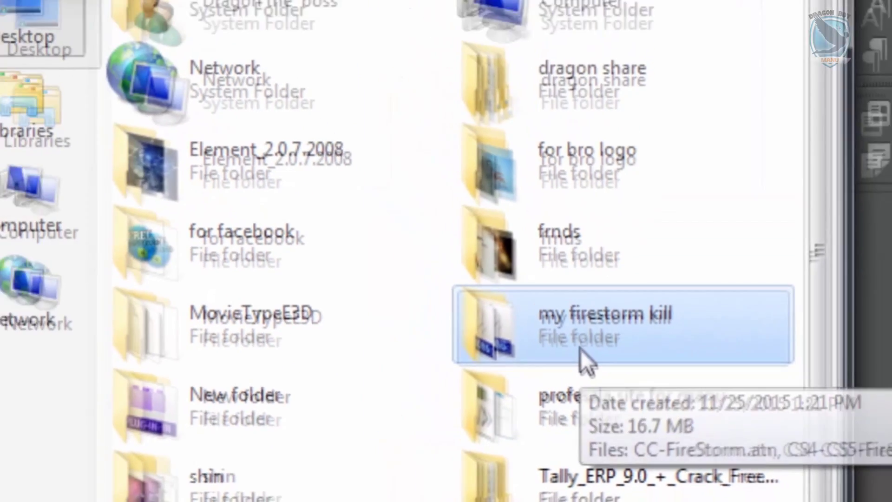
{"action": "double_click", "coordinate": [560, 304]}
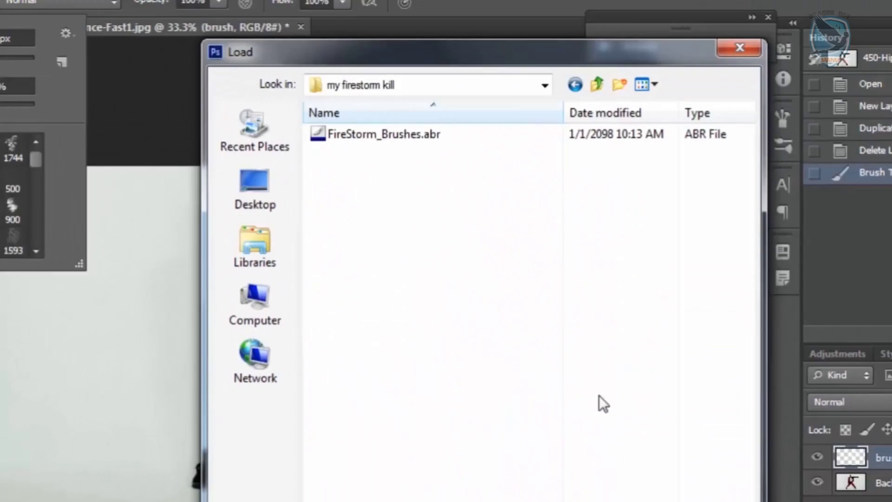
{"action": "left_click", "coordinate": [369, 135]}
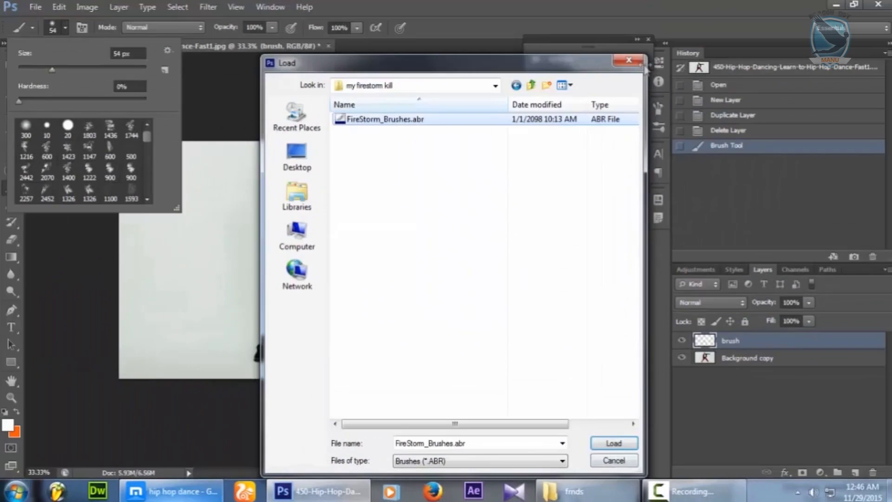
{"action": "left_click", "coordinate": [634, 60]}
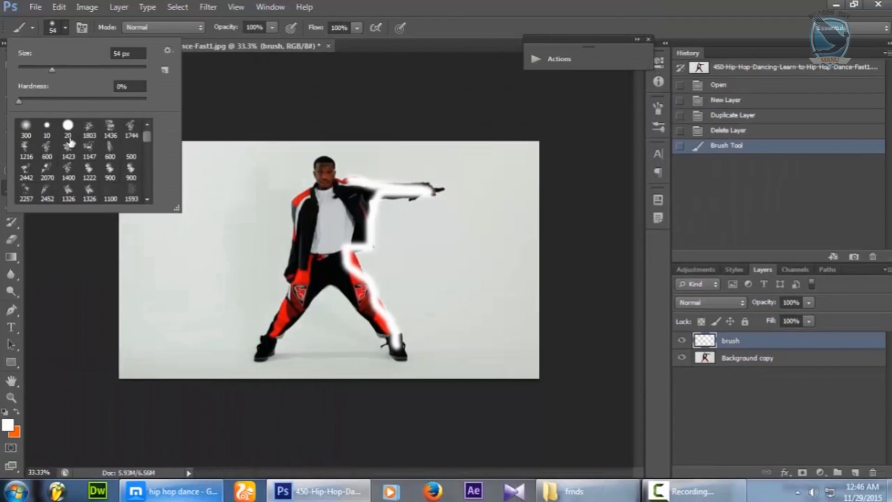
{"action": "left_click", "coordinate": [26, 139]}
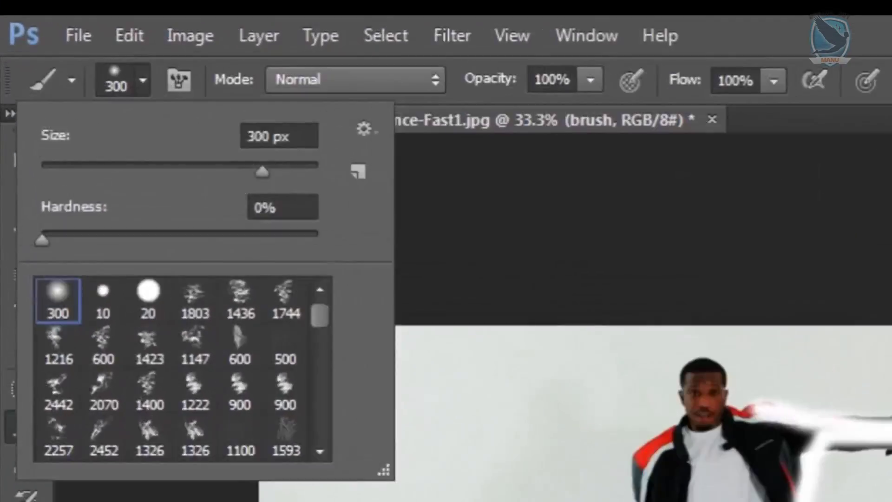
{"action": "key", "text": "Return"}
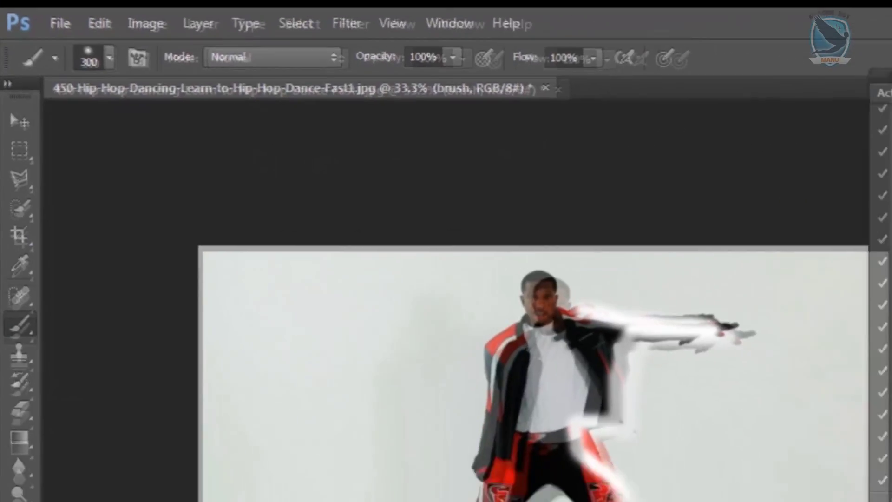
Select the FireStorm set at the top of the Actions panel and delete it, confirming with OK
{"action": "scroll", "coordinate": [643, 228], "scroll_direction": "up", "scroll_amount": 15}
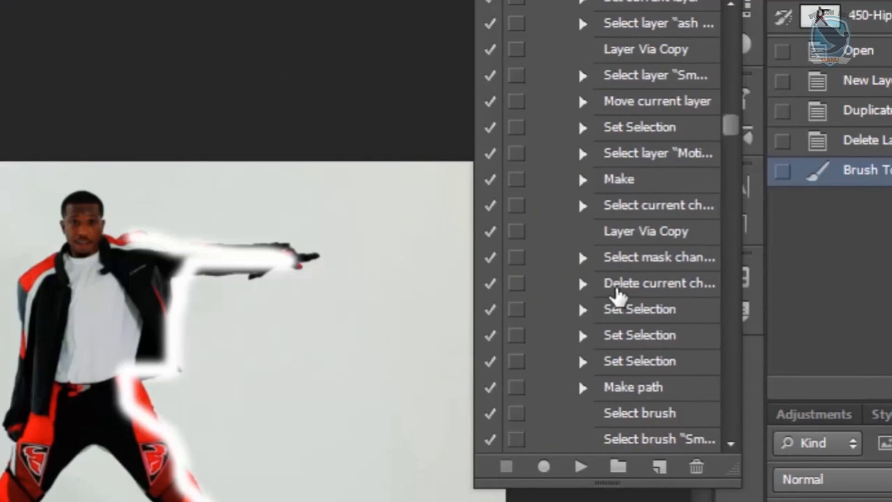
{"action": "left_click_drag", "start_coordinate": [736, 121], "coordinate": [749, 4]}
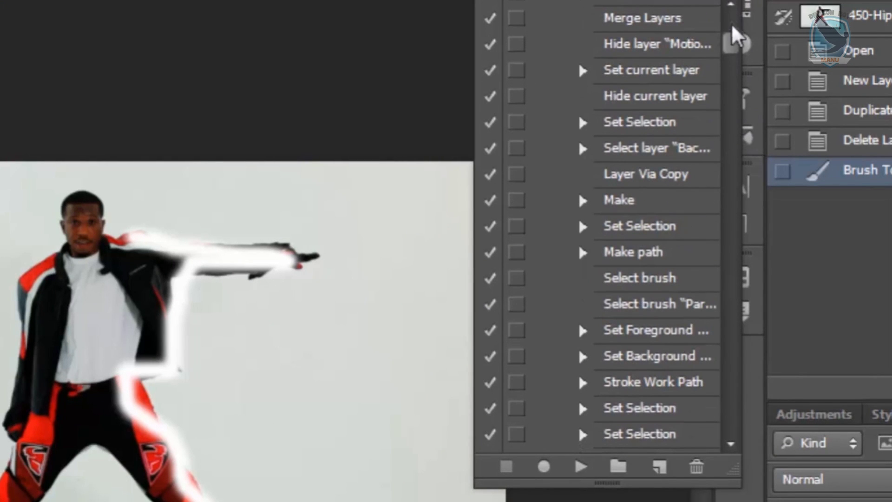
{"action": "left_click_drag", "start_coordinate": [736, 45], "coordinate": [731, 15]}
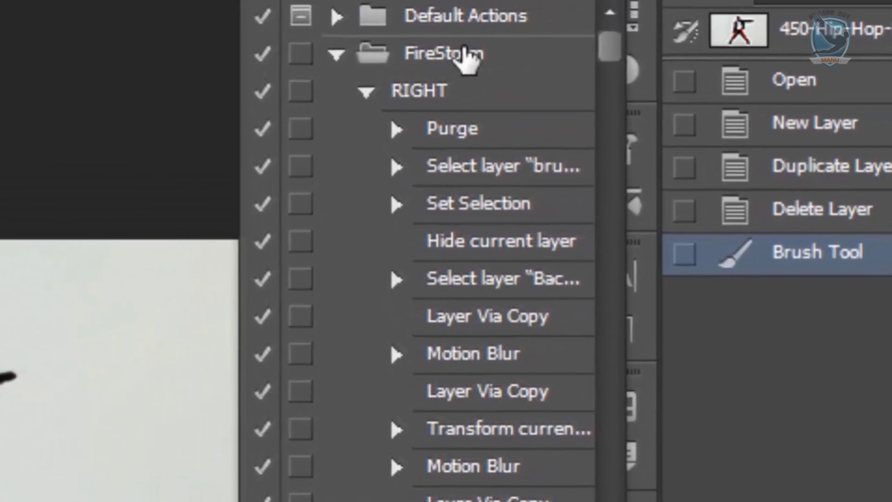
{"action": "left_click", "coordinate": [600, 32]}
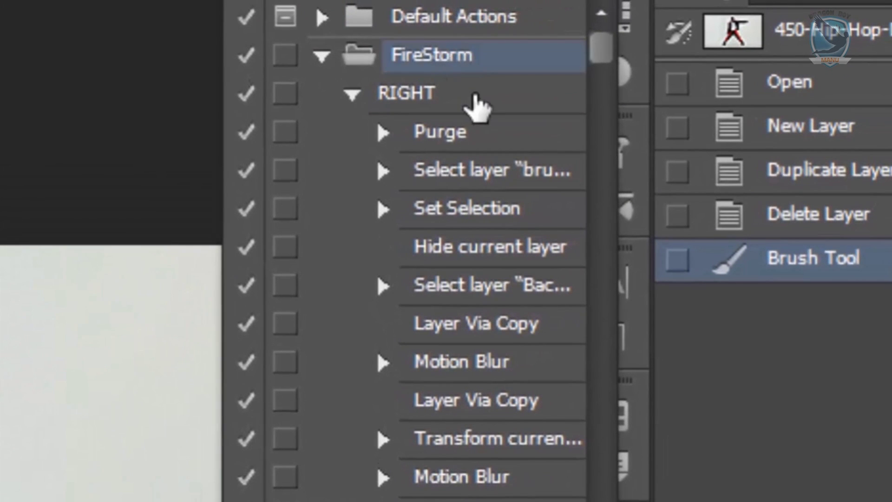
{"action": "key", "text": "Delete"}
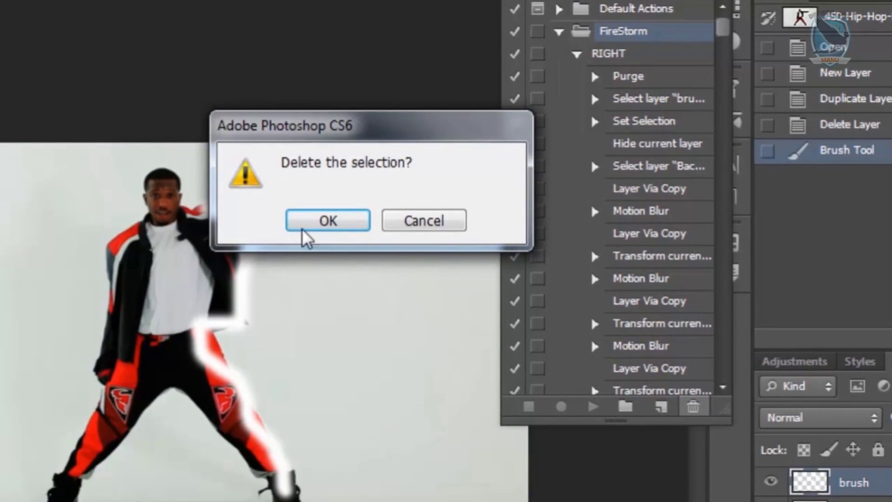
{"action": "left_click", "coordinate": [304, 230]}
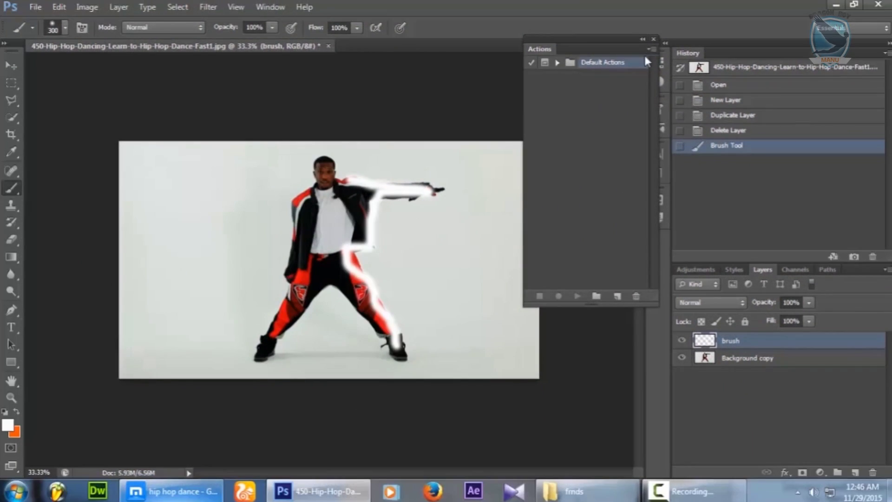
{"action": "left_click", "coordinate": [650, 50]}
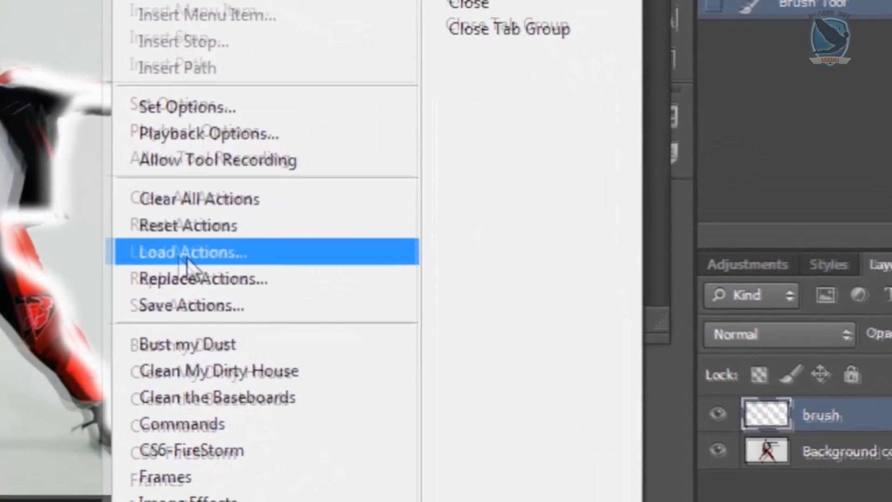
Load the CS6-FireStorm.atn action file and select its DOWN action
{"action": "left_click", "coordinate": [308, 258]}
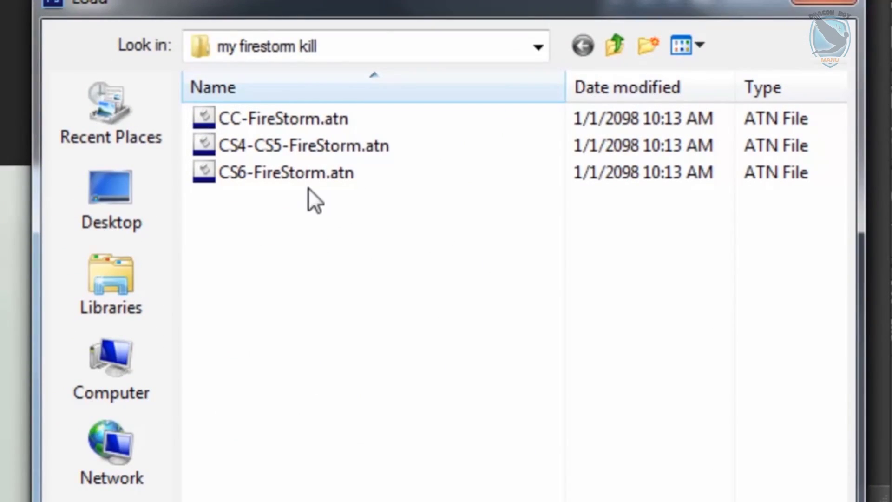
{"action": "left_click", "coordinate": [281, 154]}
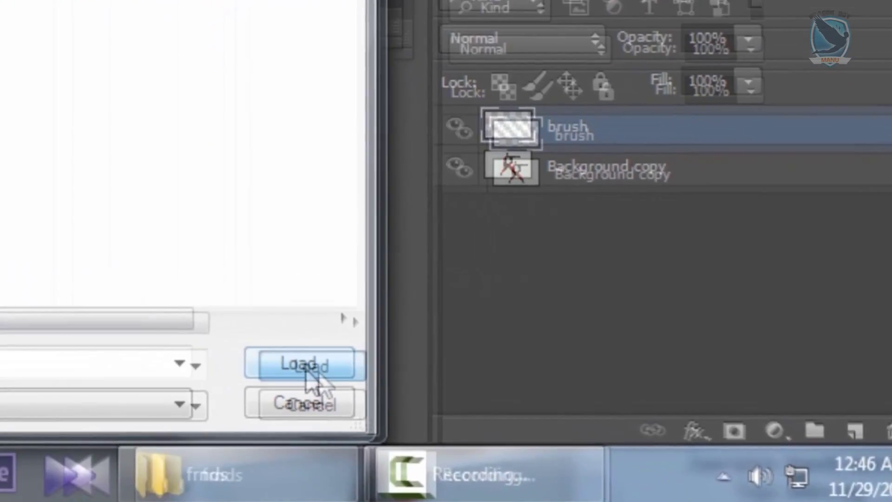
{"action": "left_click", "coordinate": [305, 365]}
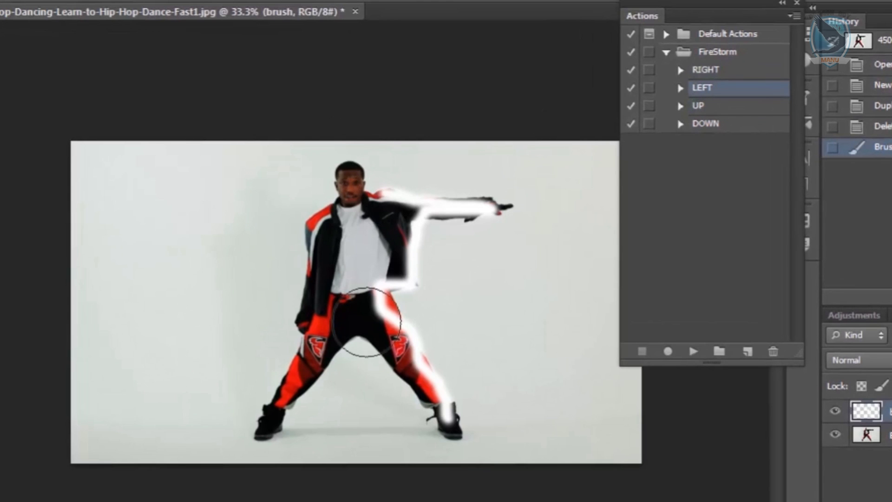
{"action": "left_click", "coordinate": [706, 125]}
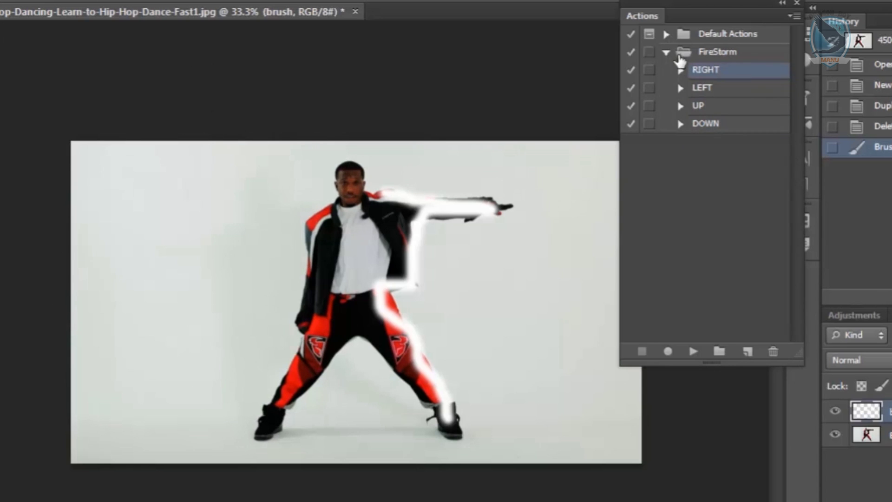
Expand the FireStorm RIGHT action in the Actions panel and play it on the dancer photo
{"action": "left_click", "coordinate": [680, 71]}
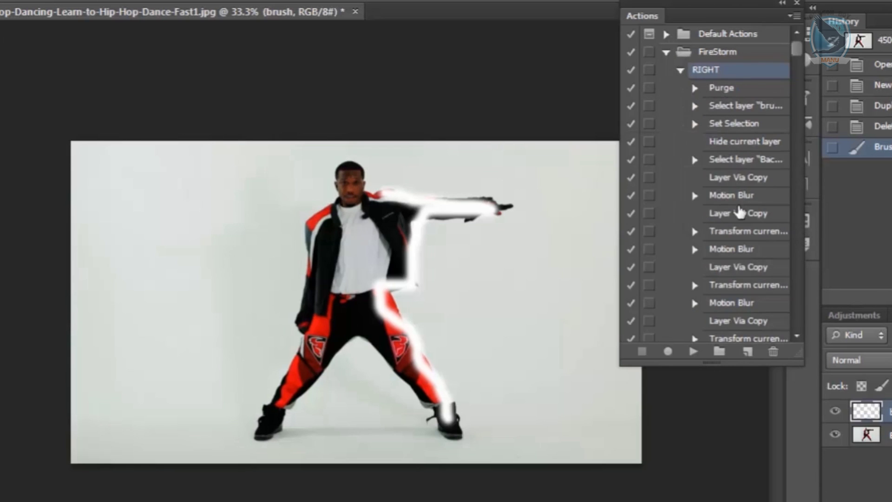
{"action": "scroll", "coordinate": [741, 249], "scroll_direction": "down", "scroll_amount": 5}
{"action": "scroll", "coordinate": [742, 249], "scroll_direction": "up", "scroll_amount": 5}
{"action": "left_click", "coordinate": [695, 352]}
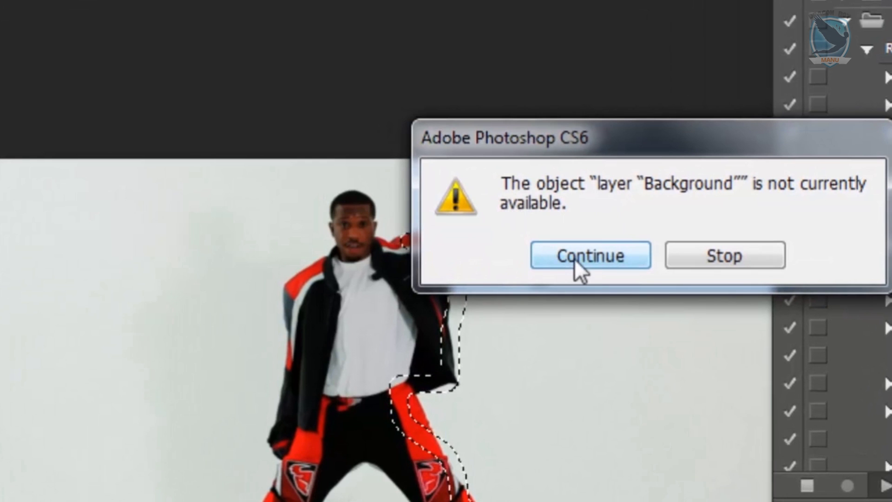
Continue past each unavailable-command warning so black particles scatter off the dancer's arm and leg
{"action": "left_click", "coordinate": [575, 258]}
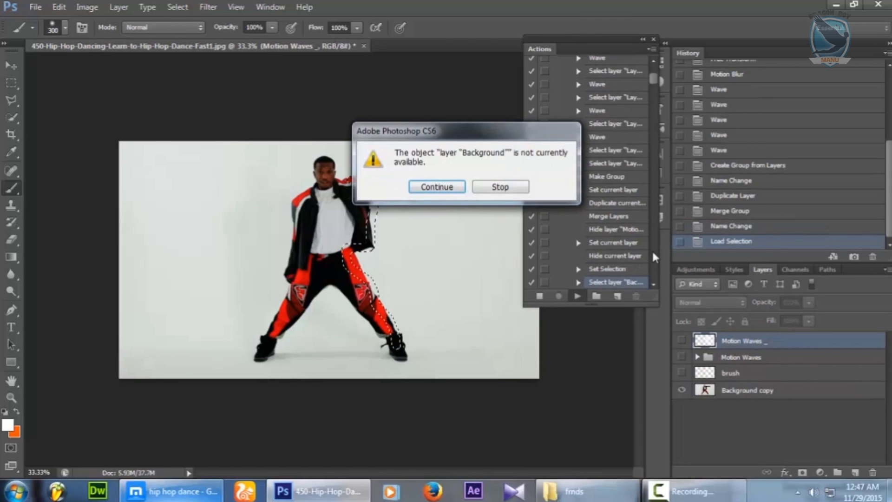
{"action": "key", "text": "Return"}
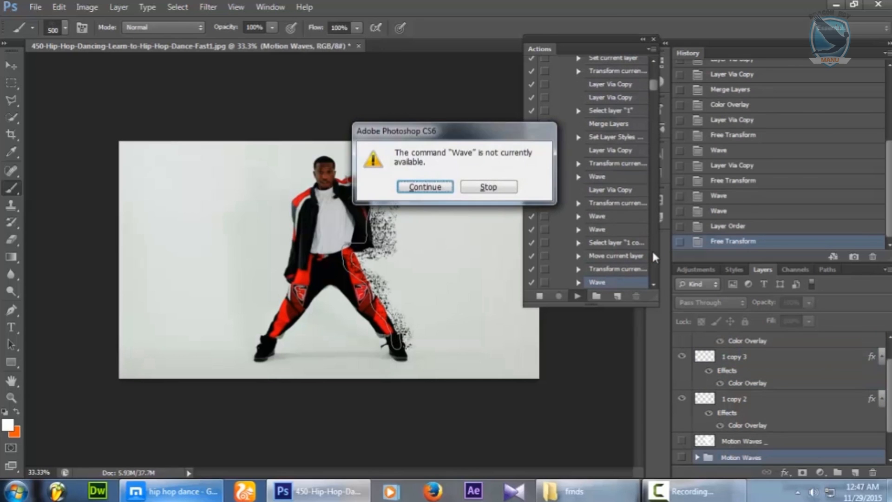
{"action": "key", "text": "Return"}
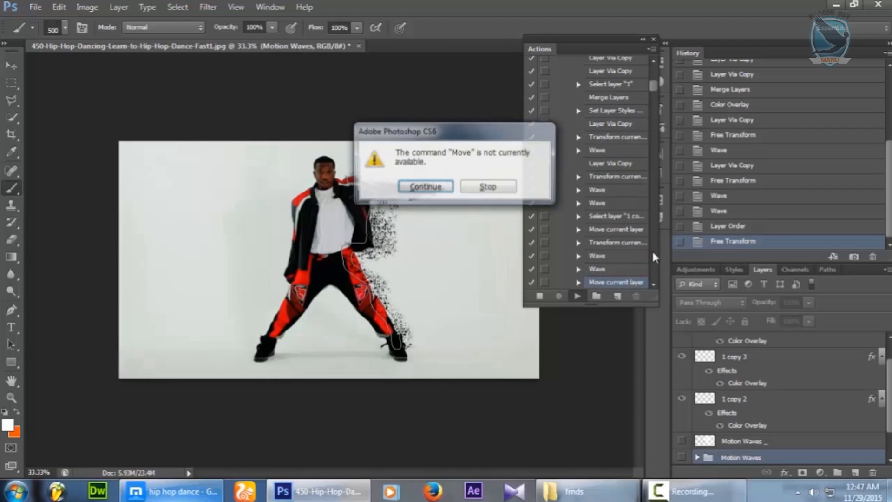
{"action": "key", "text": "Return"}
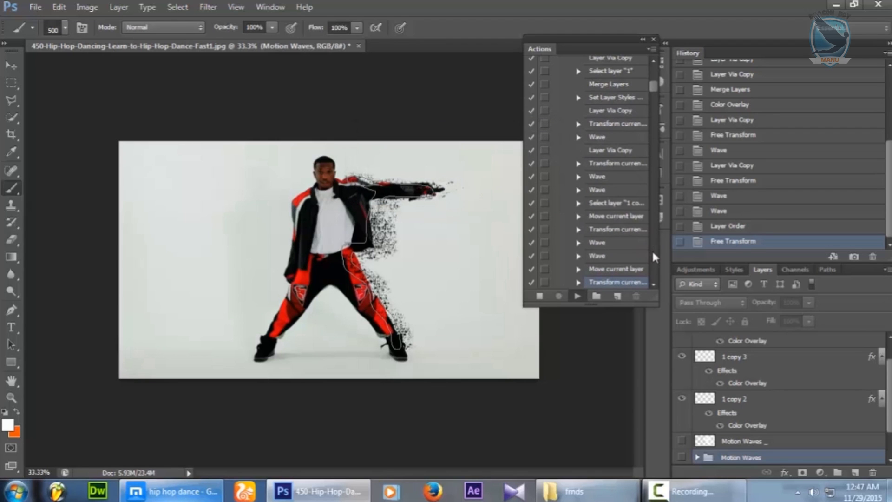
{"action": "key", "text": "Return"}
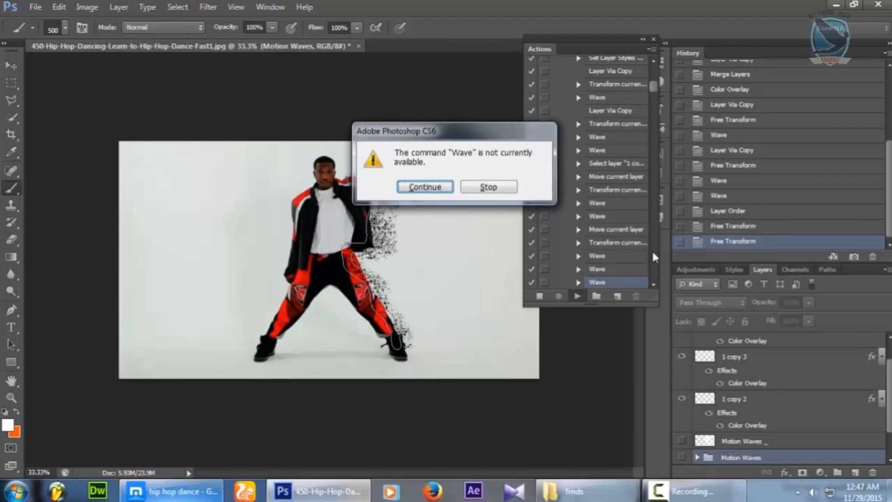
{"action": "key", "text": "Return"}
{"action": "key", "text": "Return"}
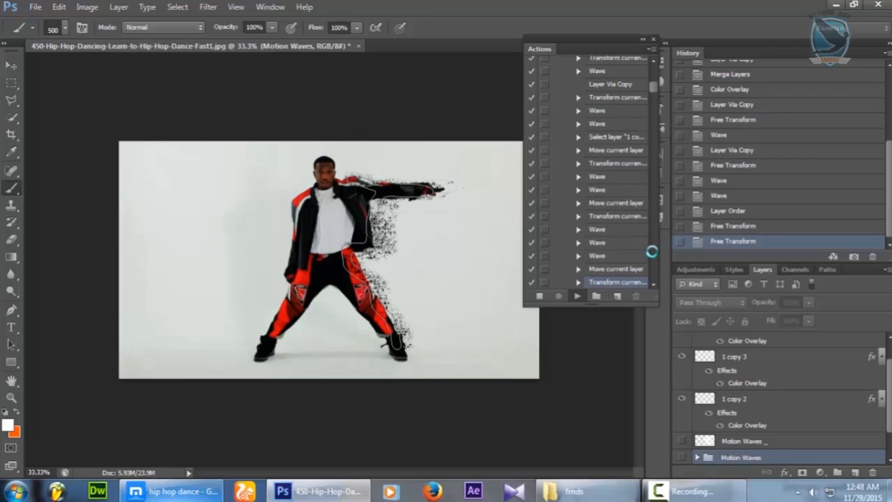
{"action": "key", "text": "Return"}
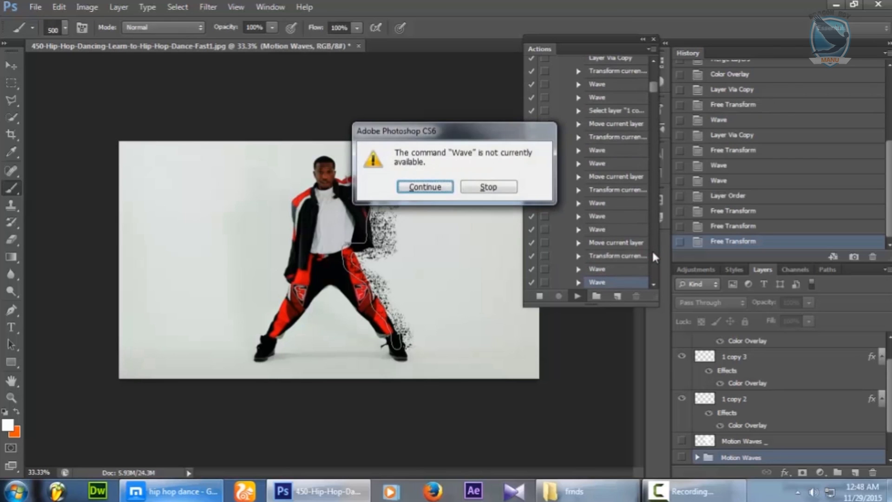
{"action": "key", "text": "Return"}
{"action": "key", "text": "Return"}
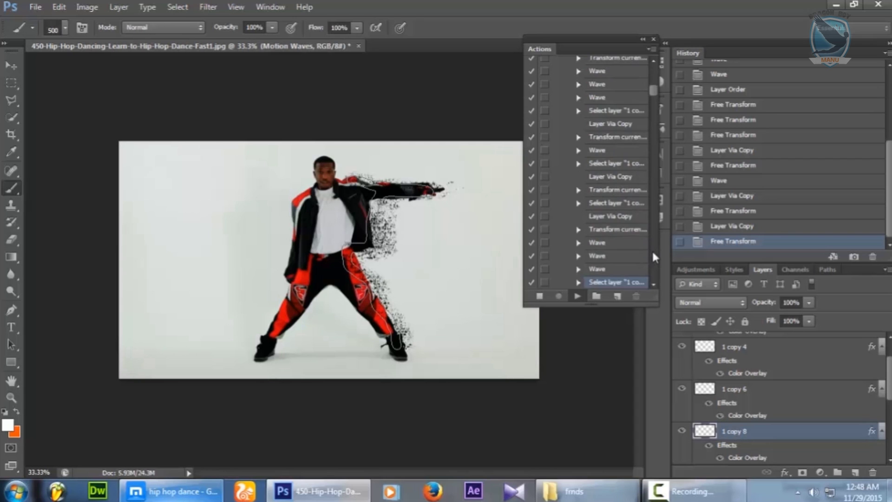
{"action": "key", "text": "Return"}
{"action": "key", "text": "Return"}
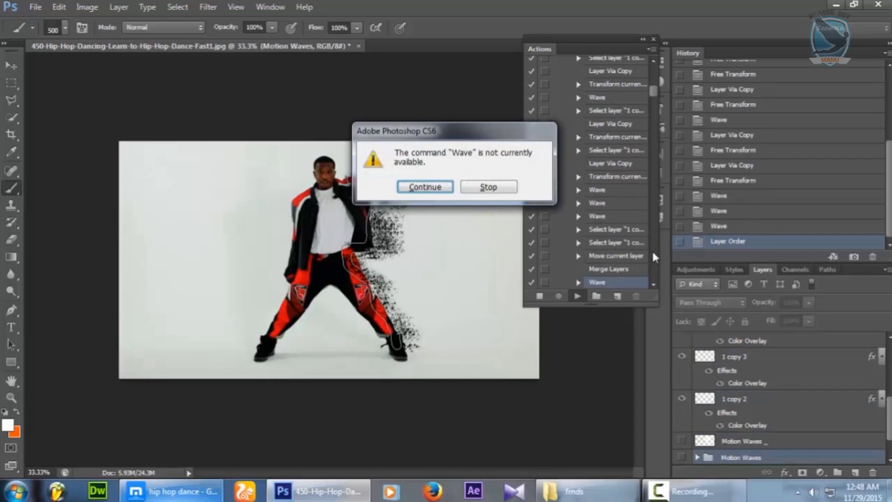
{"action": "key", "text": "Return"}
{"action": "key", "text": "Return"}
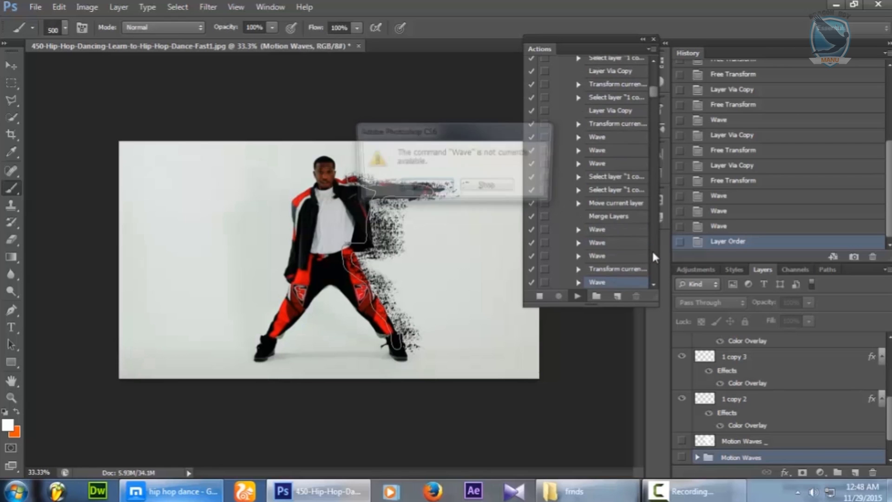
Skip the remaining warnings until the action builds the fire, smoke and warm toning groups
{"action": "key", "text": "Return"}
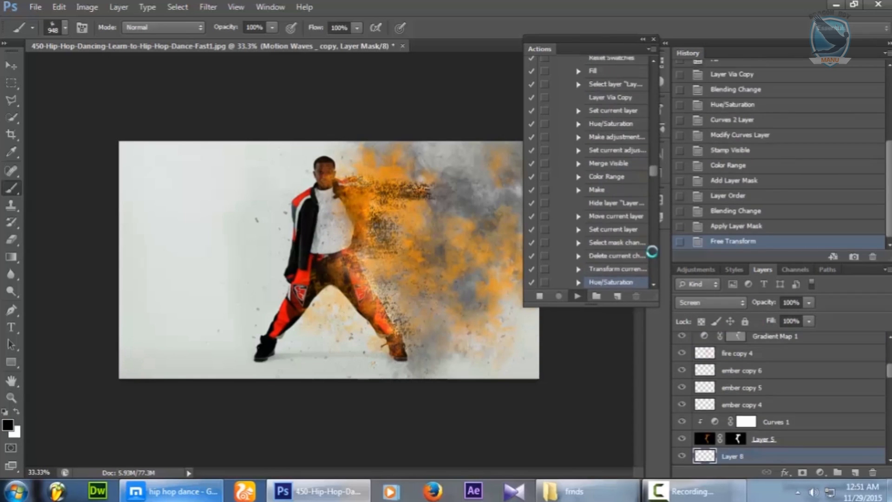
{"action": "key", "text": "Return"}
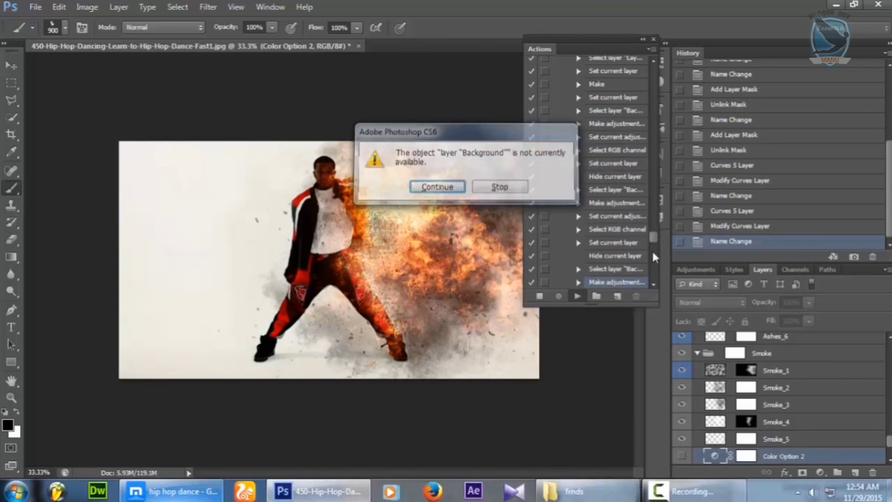
{"action": "key", "text": "Return"}
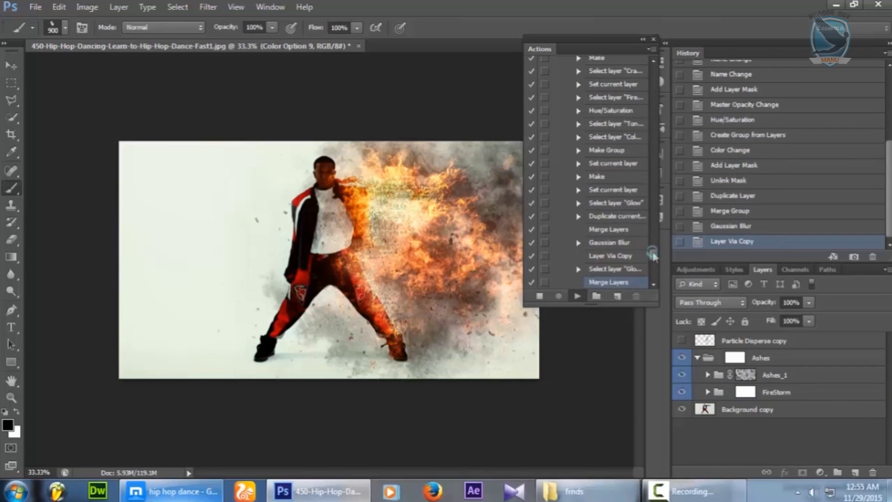
{"action": "key", "text": "Return"}
{"action": "key", "text": "Return"}
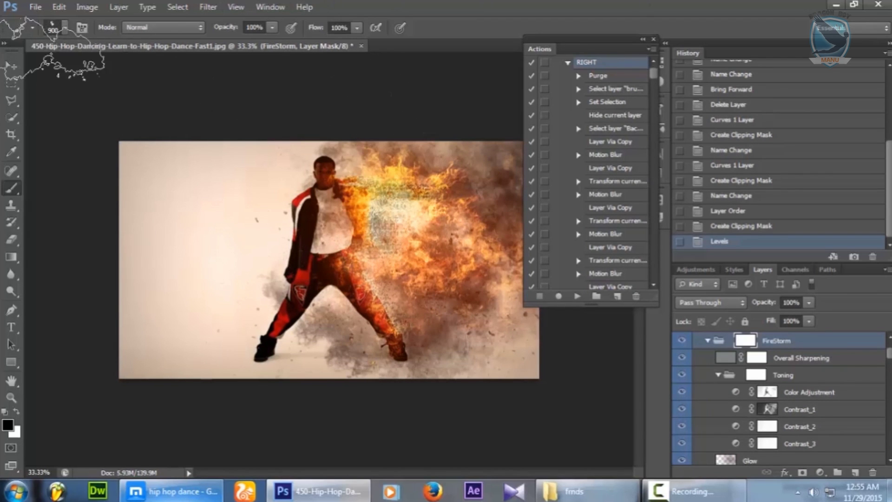
{"action": "left_click", "coordinate": [7, 68]}
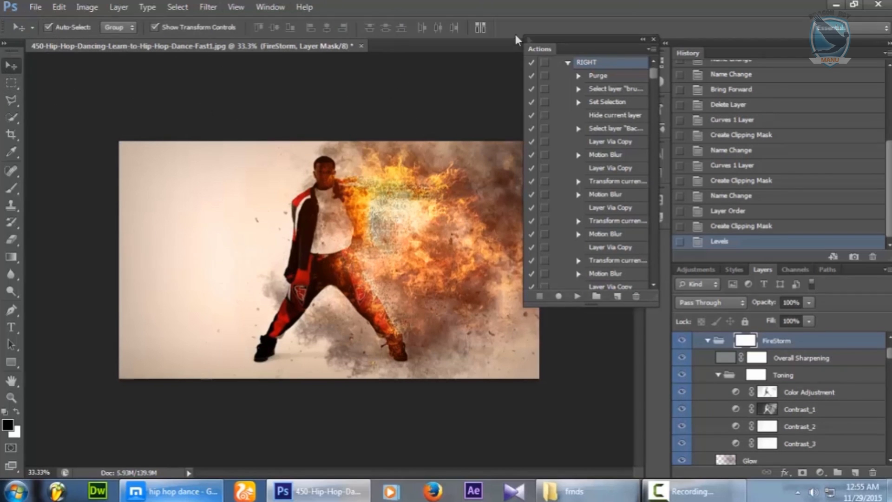
{"action": "left_click", "coordinate": [654, 39]}
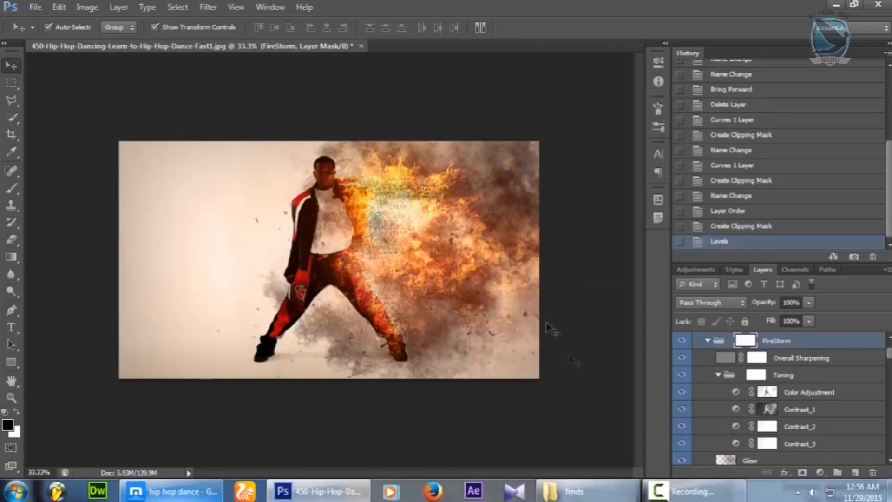
{"action": "left_click", "coordinate": [708, 342]}
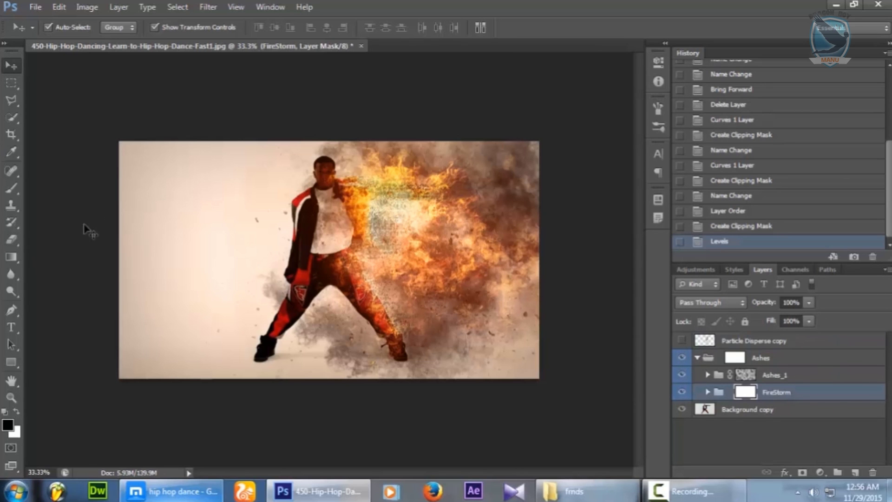
{"action": "left_click", "coordinate": [14, 396]}
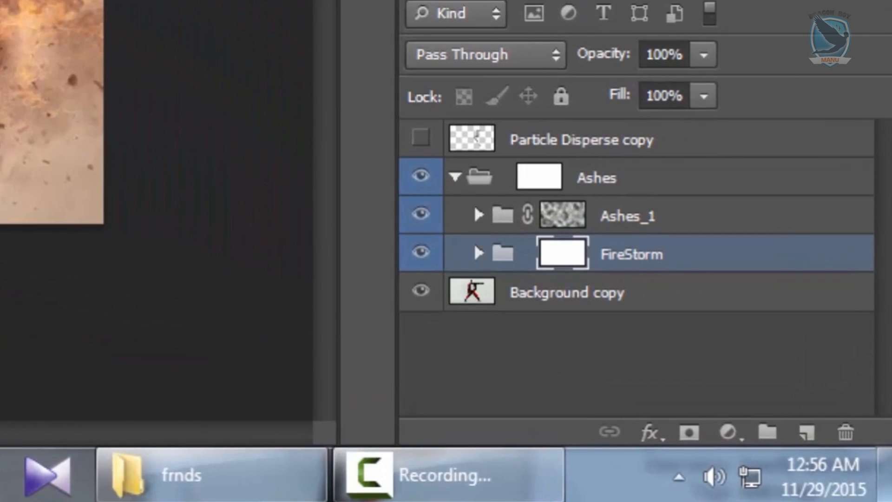
{"action": "left_click", "coordinate": [427, 140]}
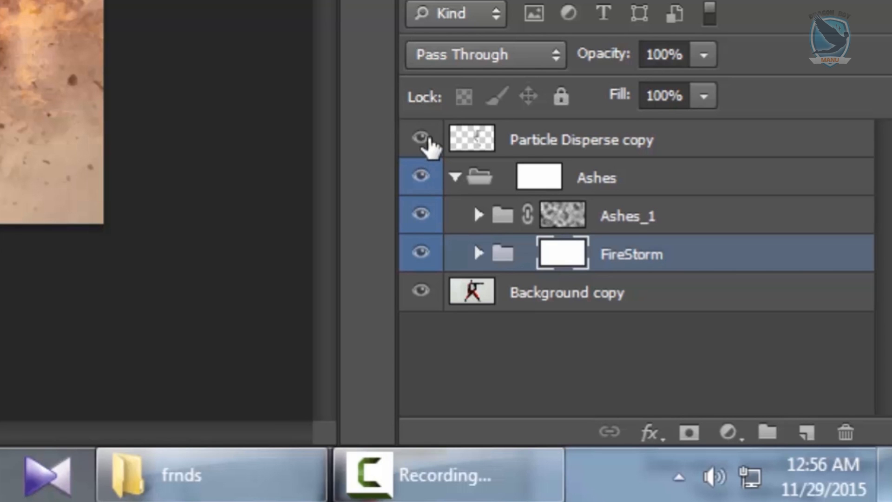
{"action": "left_click", "coordinate": [427, 139]}
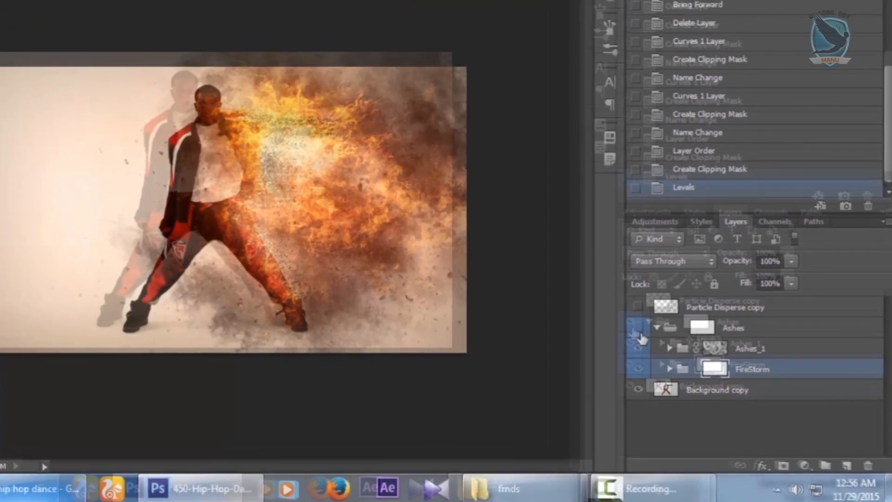
{"action": "left_click", "coordinate": [430, 188]}
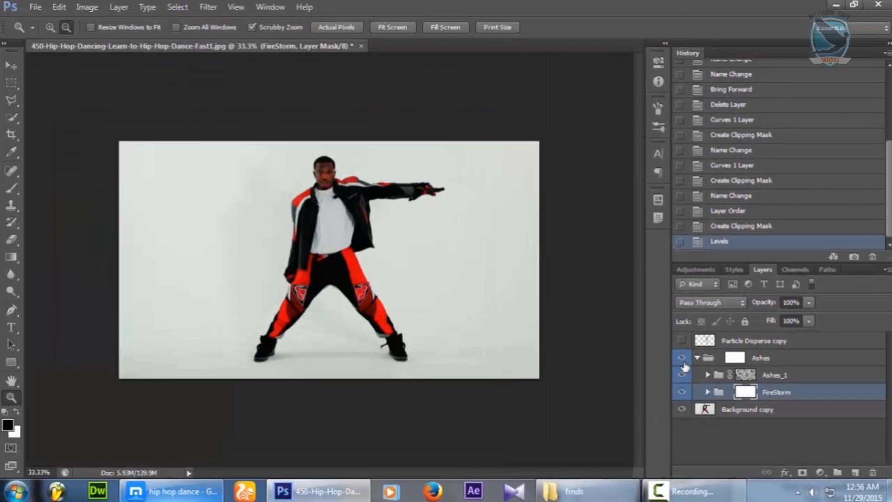
{"action": "left_click", "coordinate": [683, 358]}
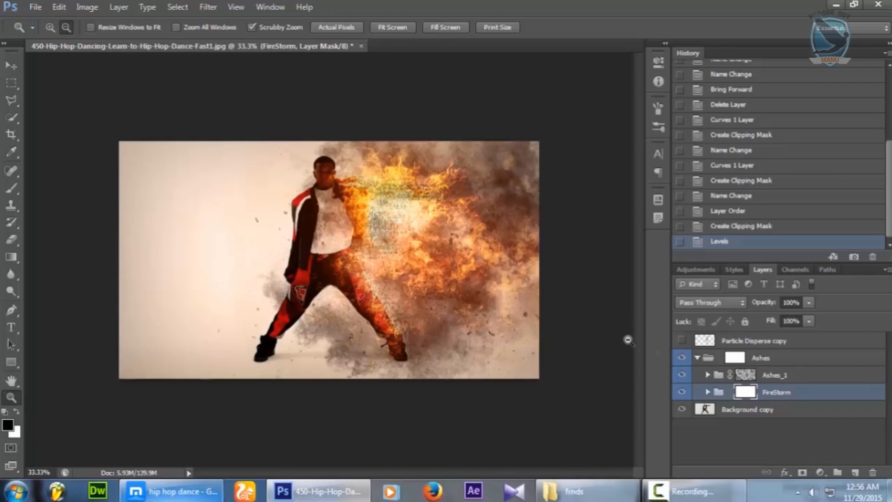
{"action": "left_click", "coordinate": [681, 392]}
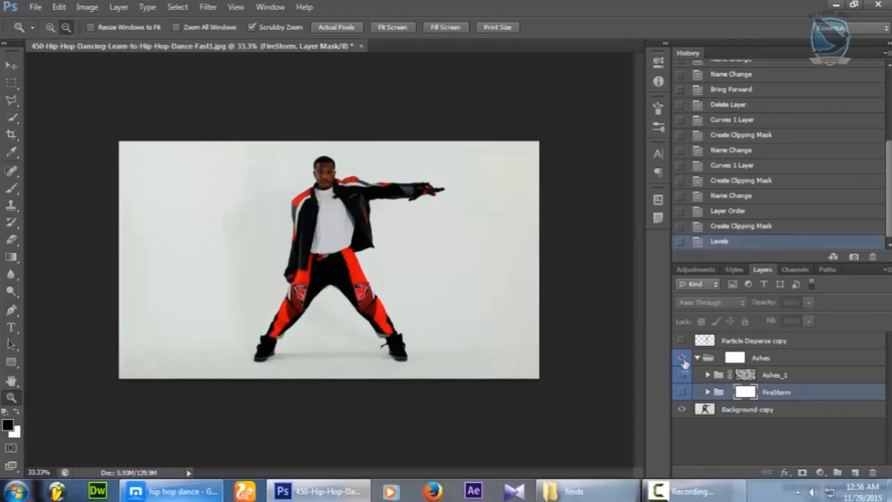
{"action": "left_click", "coordinate": [681, 392]}
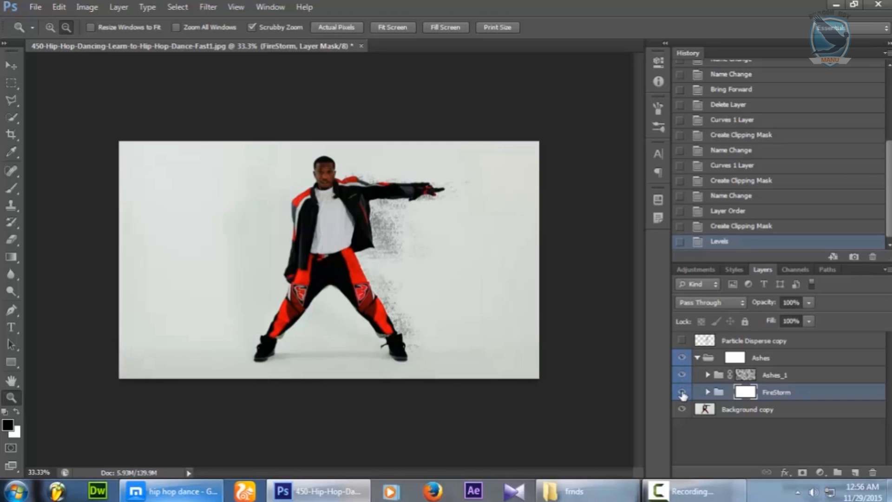
{"action": "left_click", "coordinate": [682, 392]}
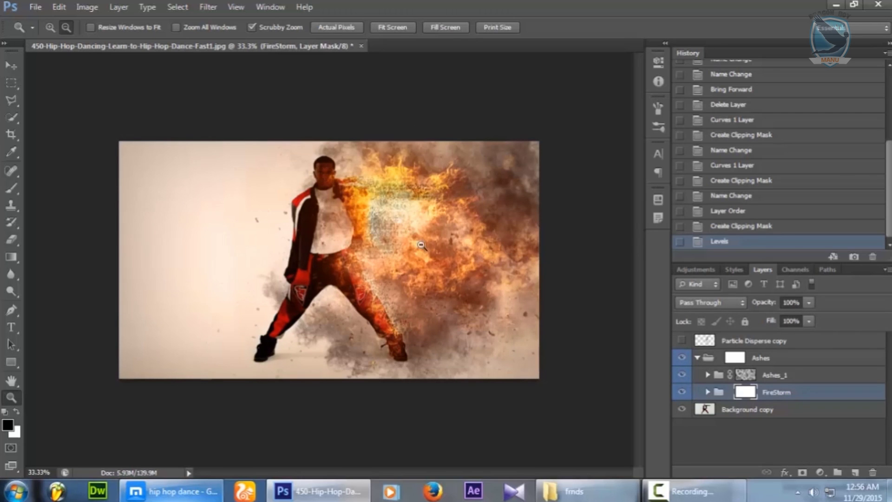
{"action": "left_click", "coordinate": [50, 26]}
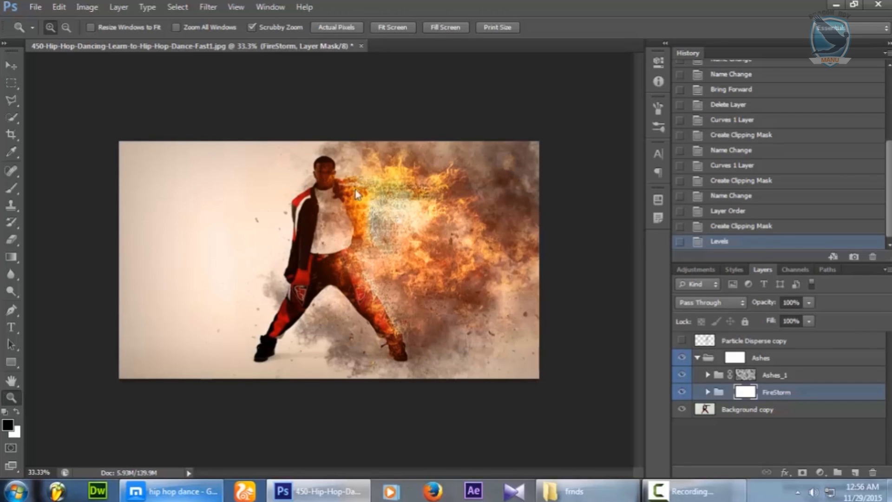
{"action": "left_click", "coordinate": [388, 186]}
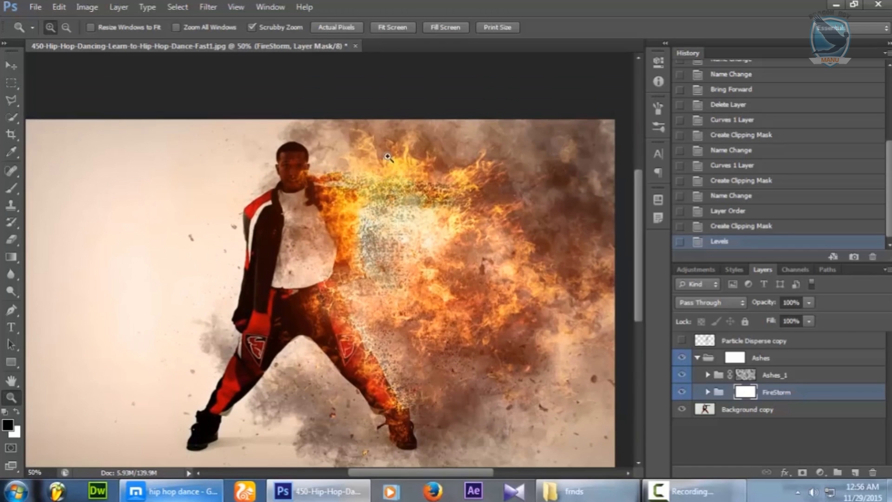
{"action": "scroll", "coordinate": [437, 246], "scroll_direction": "down", "scroll_amount": 3}
{"action": "scroll", "coordinate": [432, 249], "scroll_direction": "up", "scroll_amount": 2}
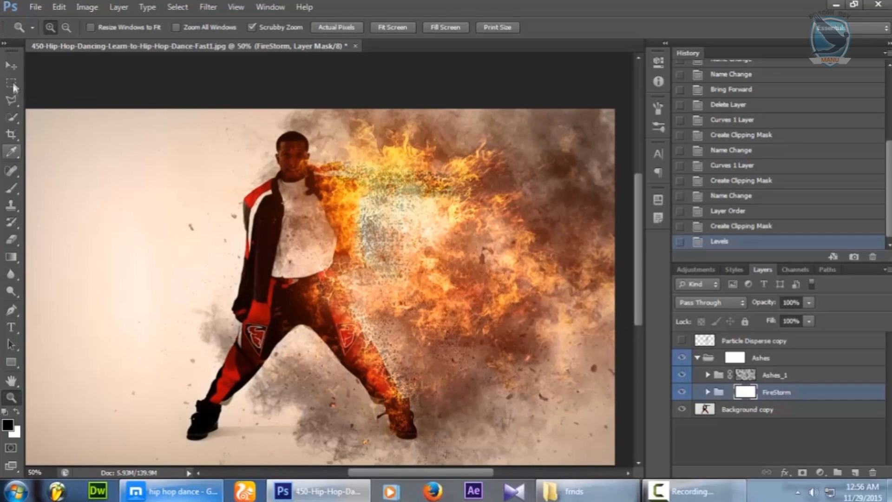
{"action": "left_click", "coordinate": [65, 28]}
Zoom out to 33.3% and Save As a JPEG named 'super fire storm' in frnds
{"action": "left_click", "coordinate": [258, 223]}
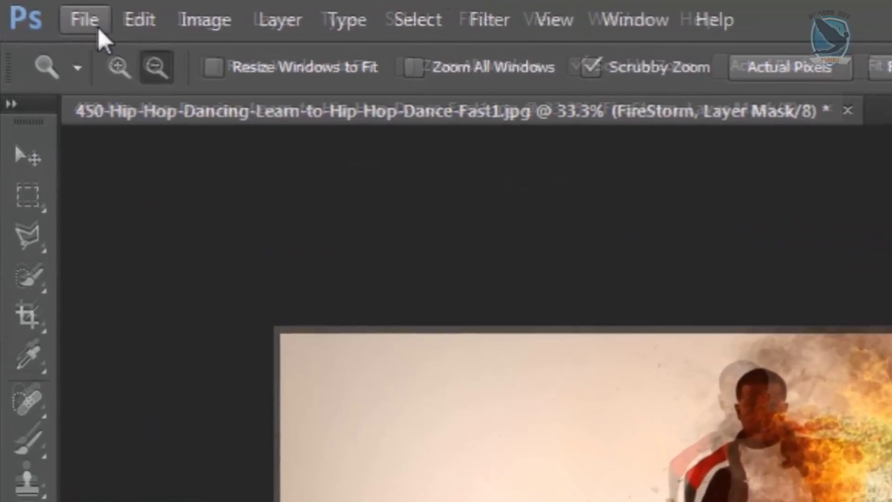
{"action": "left_click", "coordinate": [36, 7]}
{"action": "left_click", "coordinate": [227, 206]}
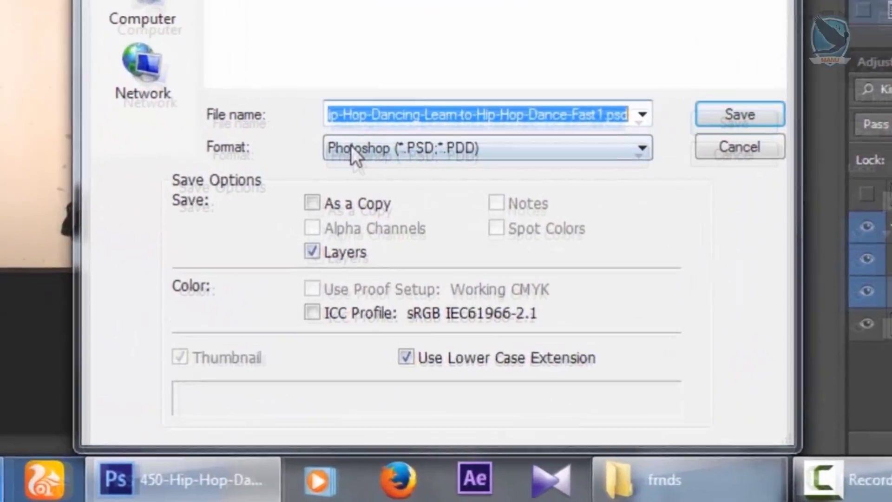
{"action": "left_click", "coordinate": [350, 145]}
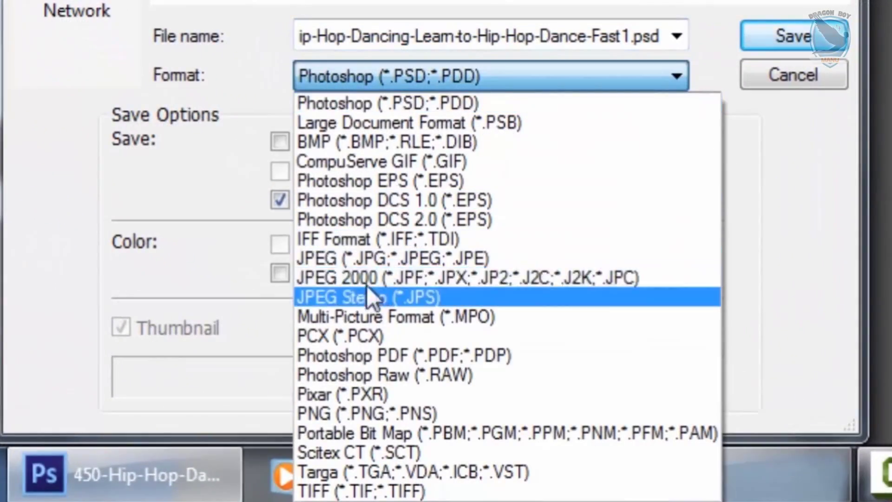
{"action": "left_click", "coordinate": [358, 257]}
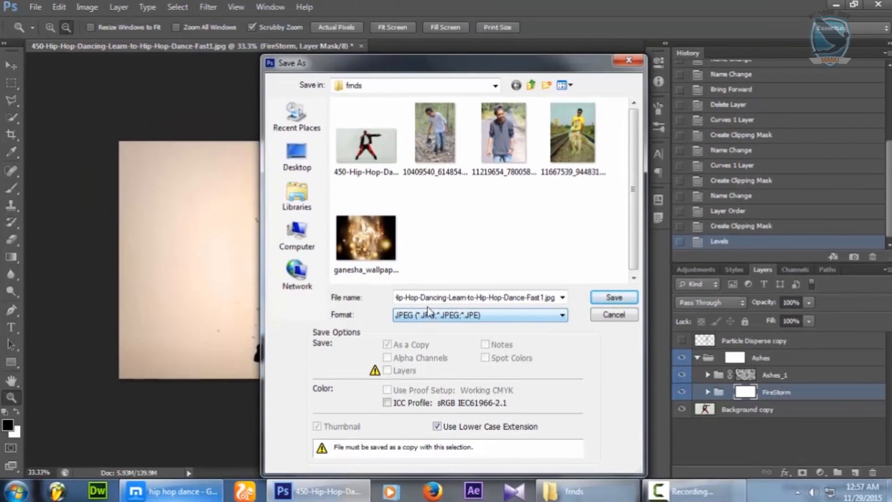
{"action": "double_click", "coordinate": [431, 297]}
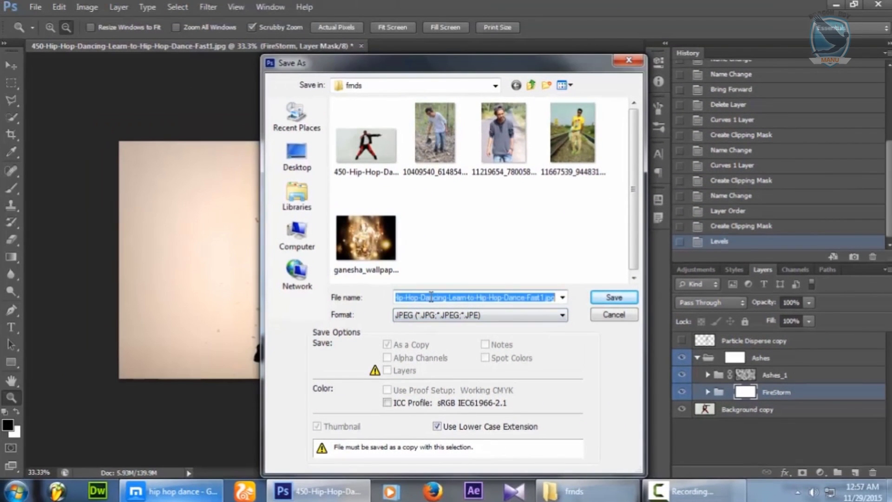
{"action": "type", "text": "super fire storm"}
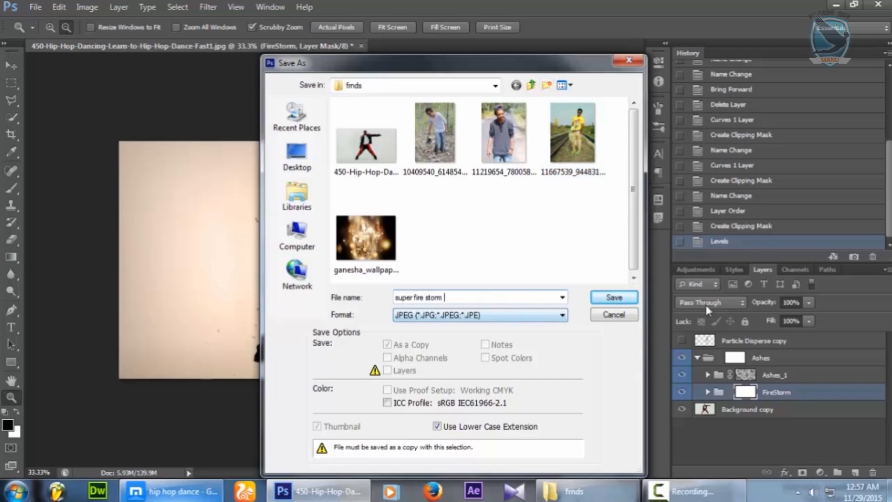
{"action": "left_click", "coordinate": [623, 298]}
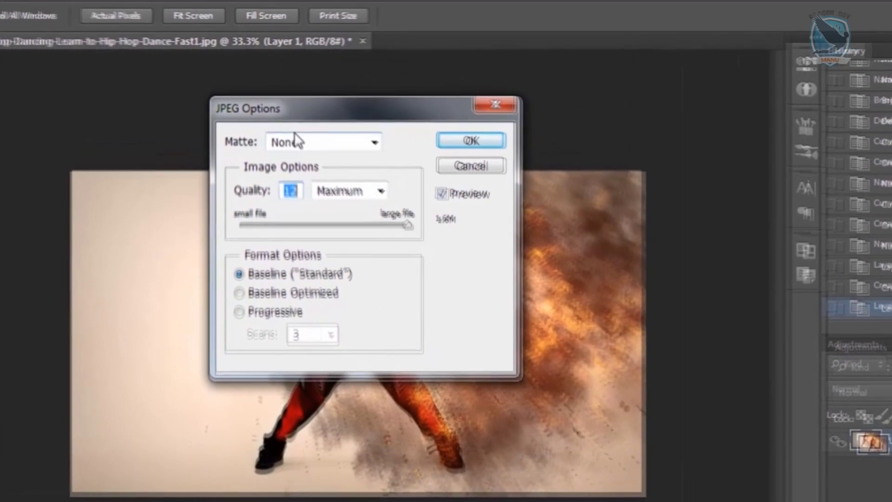
Confirm the JPEG Options with Matte None and Quality 12 Maximum
{"action": "left_click", "coordinate": [313, 121]}
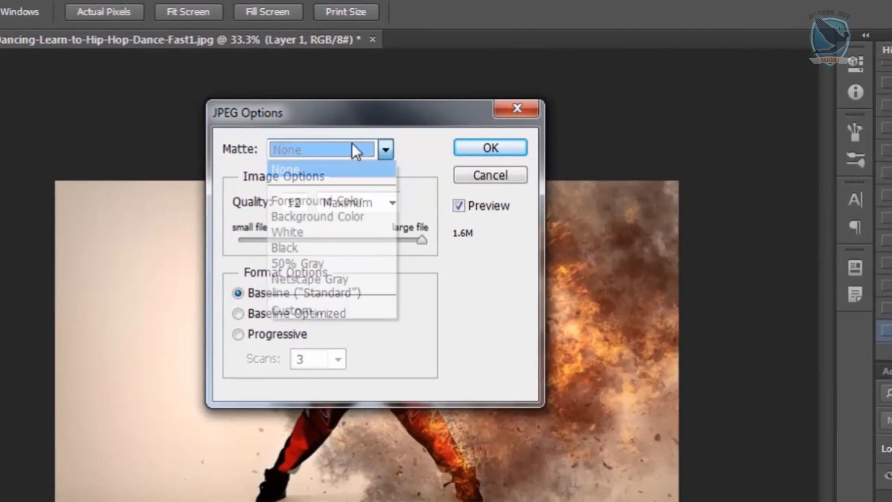
{"action": "left_click", "coordinate": [353, 148]}
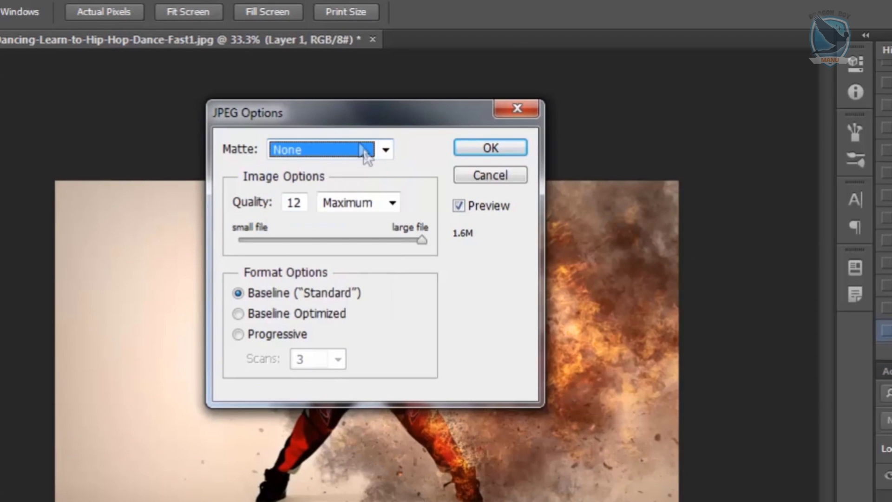
{"action": "left_click", "coordinate": [502, 146]}
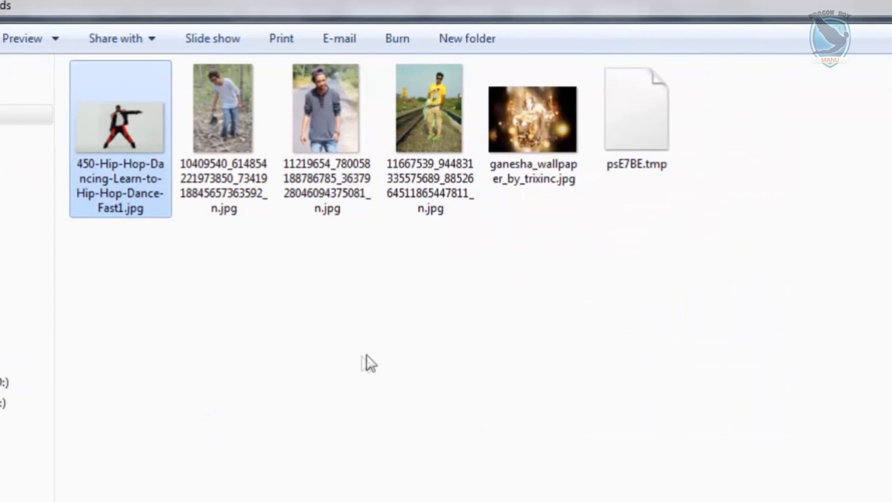
Refresh the frnds folder listing in Explorer to look for the new JPEG
{"action": "left_click", "coordinate": [425, 273]}
{"action": "right_click", "coordinate": [430, 279]}
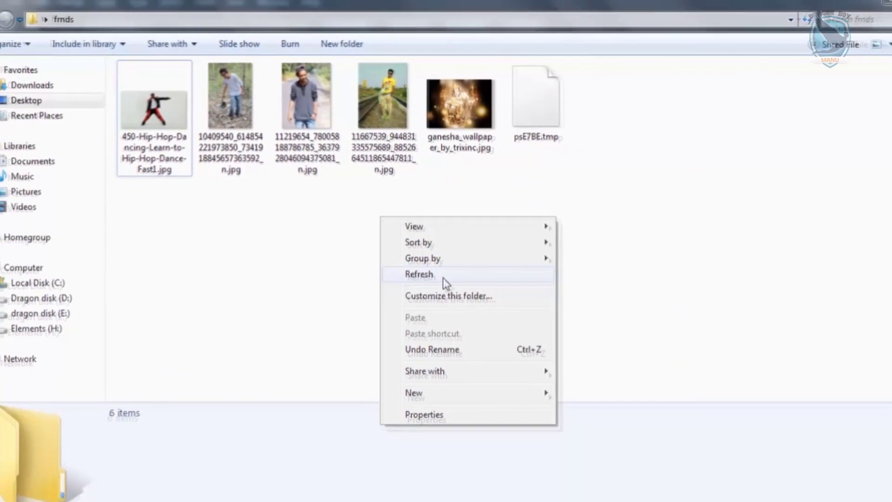
{"action": "left_click", "coordinate": [508, 347]}
{"action": "right_click", "coordinate": [417, 227]}
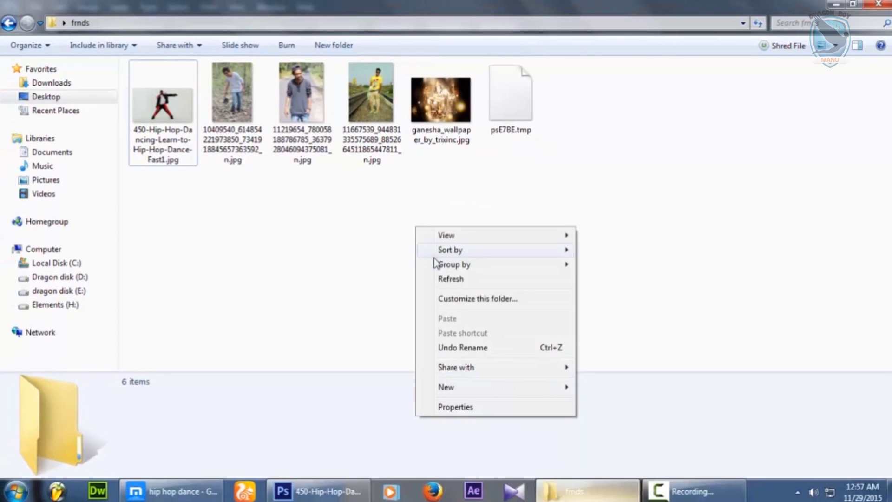
{"action": "left_click", "coordinate": [443, 278]}
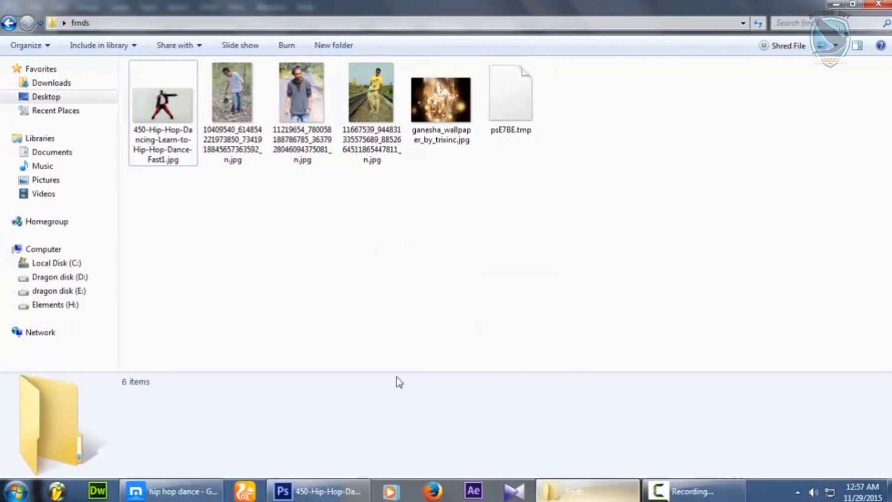
Go back to the frnds folder and select super fire storm.jpg
{"action": "left_click", "coordinate": [306, 492]}
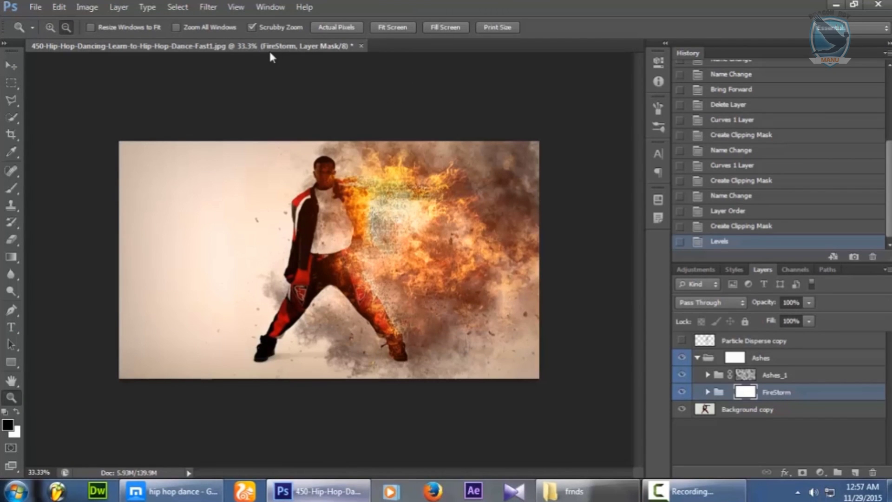
{"action": "left_click", "coordinate": [35, 7]}
{"action": "left_click", "coordinate": [616, 446]}
{"action": "left_click", "coordinate": [583, 449]}
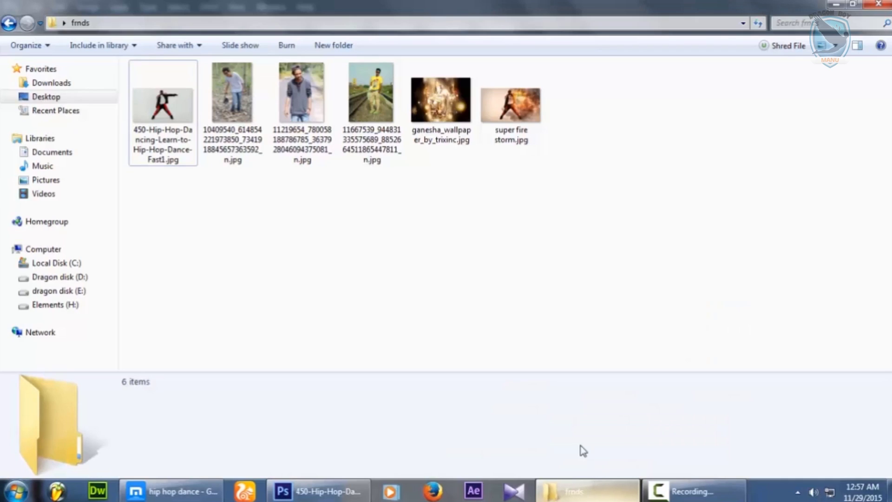
{"action": "left_click", "coordinate": [508, 111]}
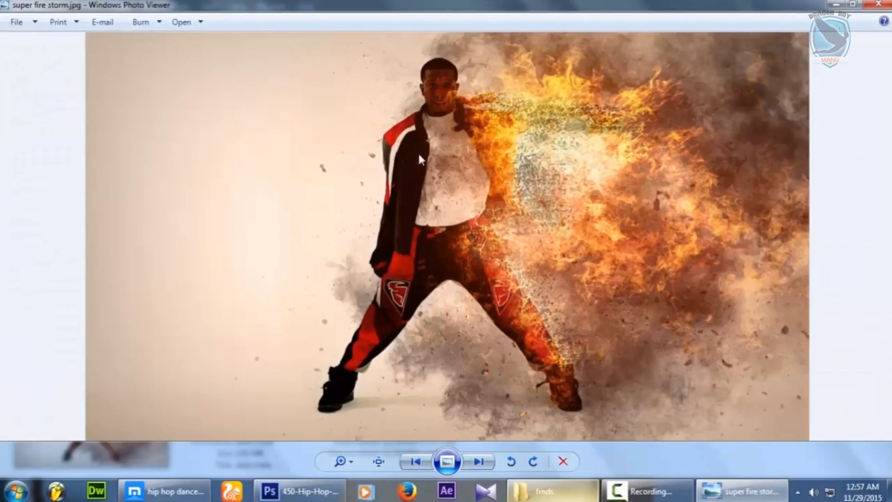
Zoom into and pan across the particle area of super fire storm.jpg, then return to Photoshop
{"action": "scroll", "coordinate": [575, 125], "scroll_direction": "up", "scroll_amount": 4}
{"action": "left_click_drag", "start_coordinate": [343, 307], "coordinate": [400, 127]}
{"action": "scroll", "coordinate": [401, 127], "scroll_direction": "down", "scroll_amount": 4}
{"action": "left_click", "coordinate": [293, 492]}
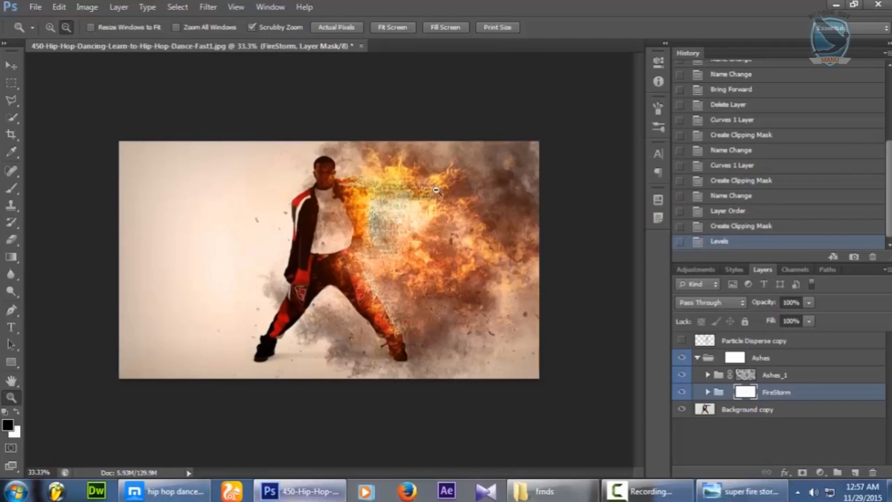
Toggle the Ashes_1 and FireStorm groups to compare, then hide the whole Ashes group
{"action": "left_click", "coordinate": [683, 375]}
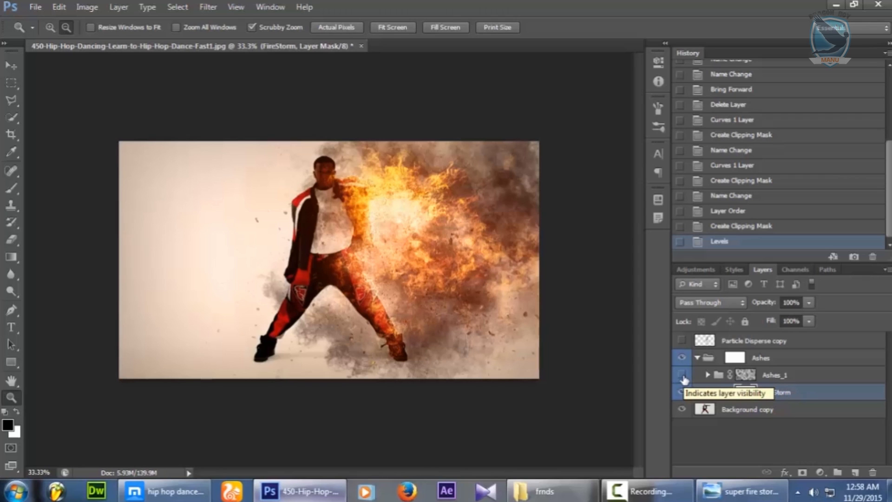
{"action": "left_click", "coordinate": [683, 376]}
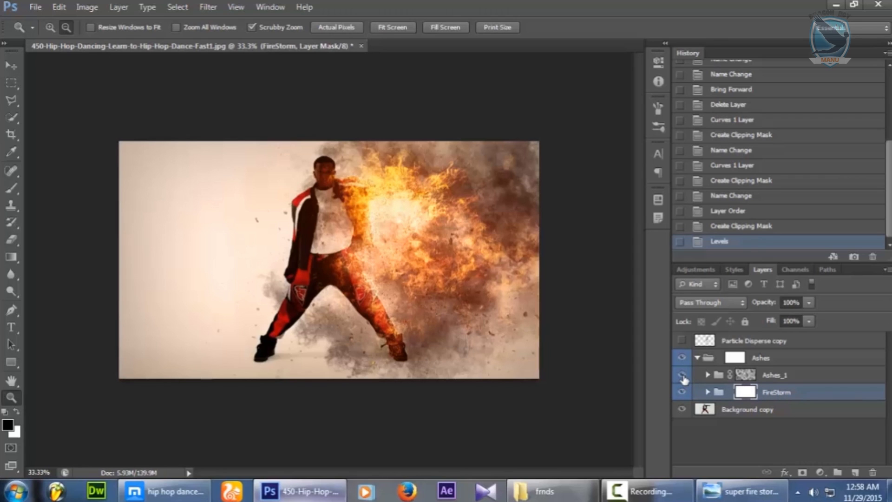
{"action": "left_click", "coordinate": [682, 375]}
{"action": "left_click", "coordinate": [683, 392]}
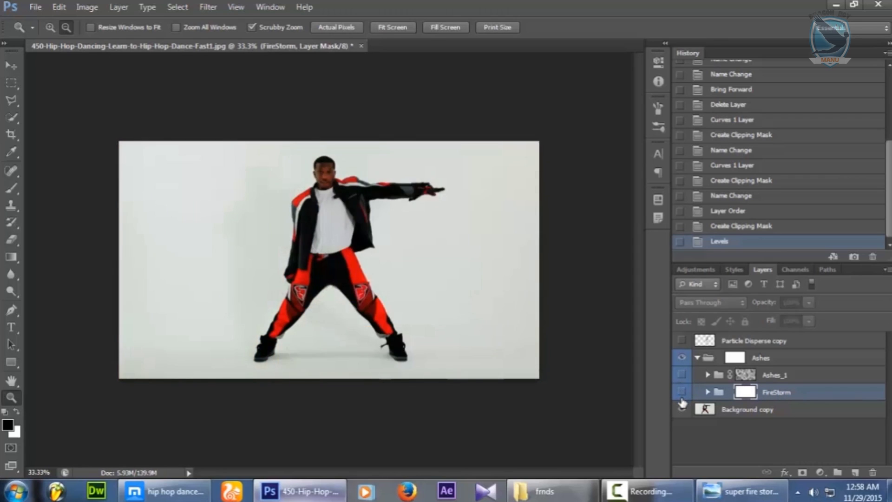
{"action": "left_click", "coordinate": [683, 392]}
{"action": "left_click", "coordinate": [683, 375]}
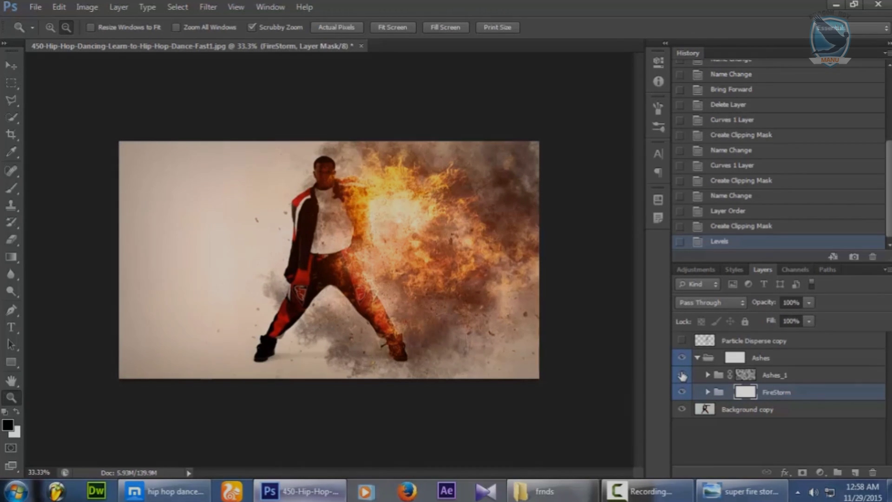
{"action": "left_click", "coordinate": [682, 359]}
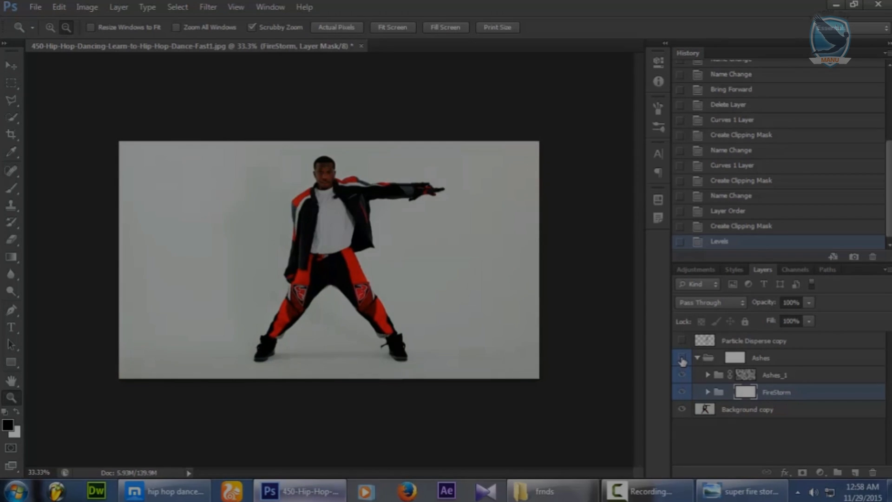